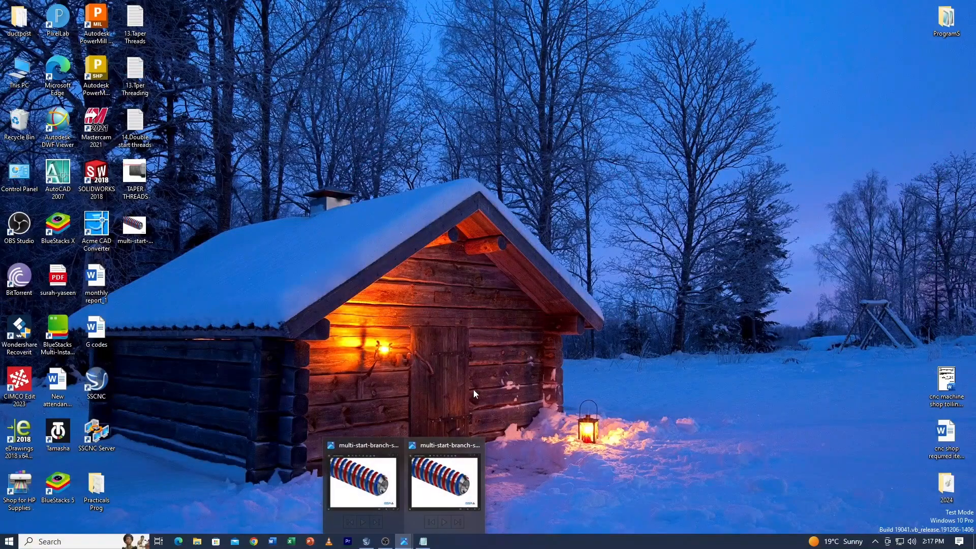
View the multi-start thread reference image and minimise its window
{"action": "left_click", "coordinate": [447, 473]}
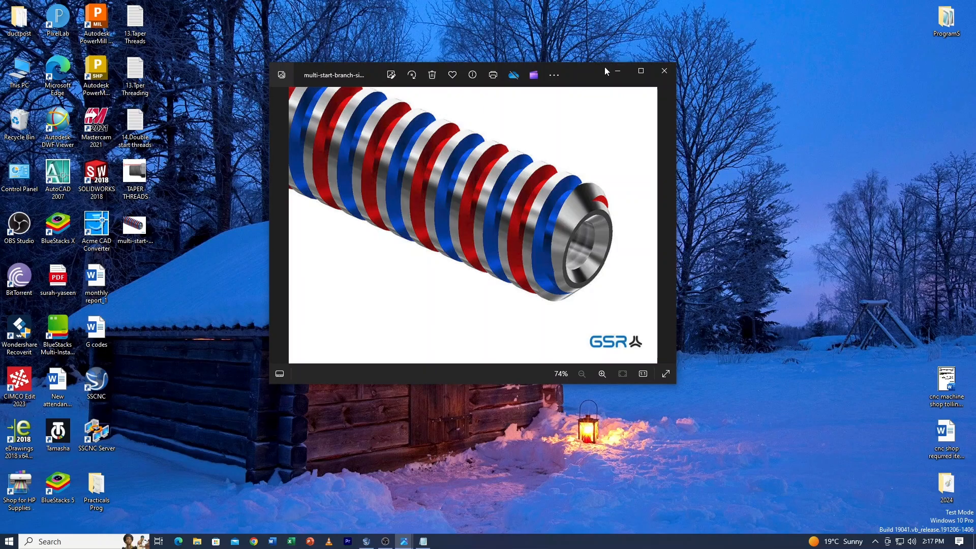
{"action": "left_click", "coordinate": [617, 71]}
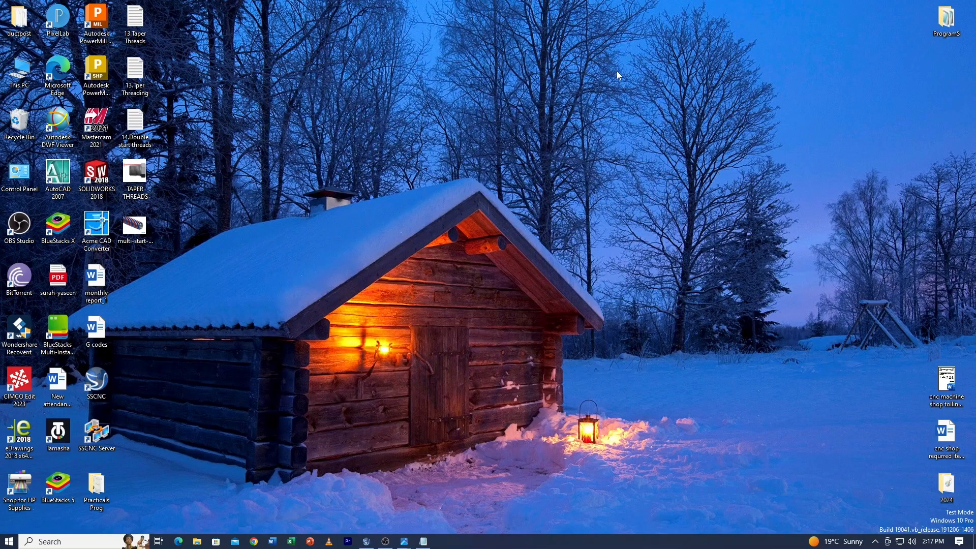
{"action": "right_click", "coordinate": [587, 148]}
{"action": "right_click", "coordinate": [429, 113]}
{"action": "left_click", "coordinate": [451, 144]}
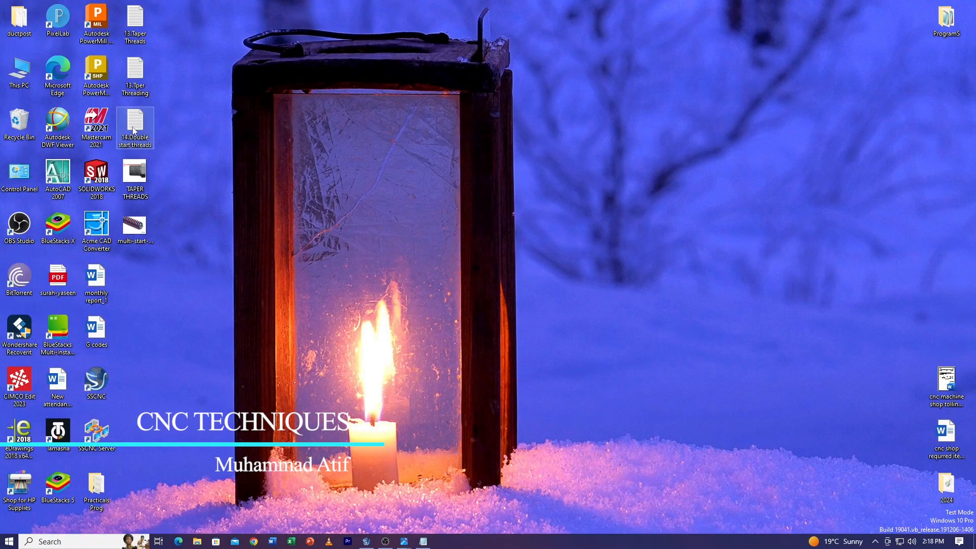
Open the "14.Double start threads" text file from the desktop, review its G-code including both G92 threading cycles, and minimise it
{"action": "double_click", "coordinate": [135, 130]}
{"action": "scroll", "coordinate": [403, 136], "scroll_direction": "down", "scroll_amount": 5}
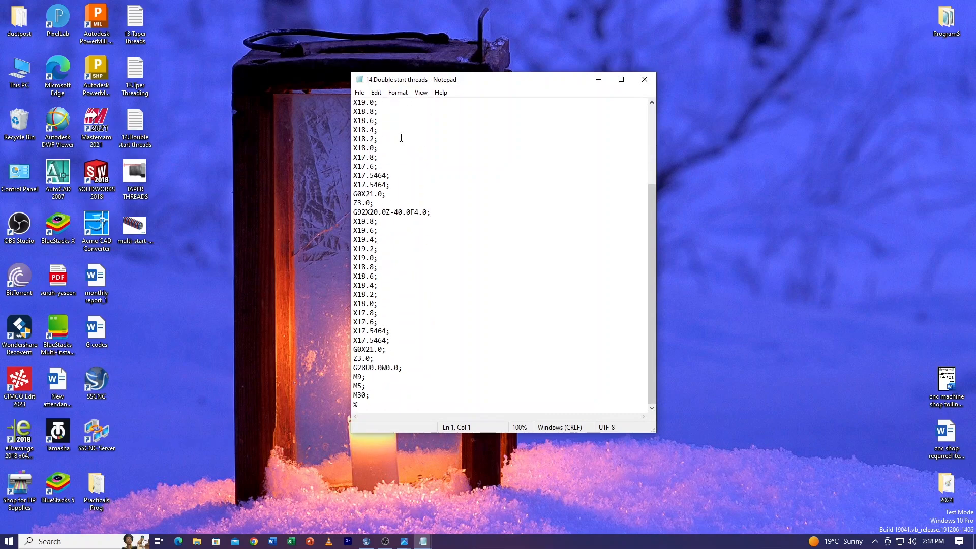
{"action": "scroll", "coordinate": [469, 328], "scroll_direction": "up", "scroll_amount": 5}
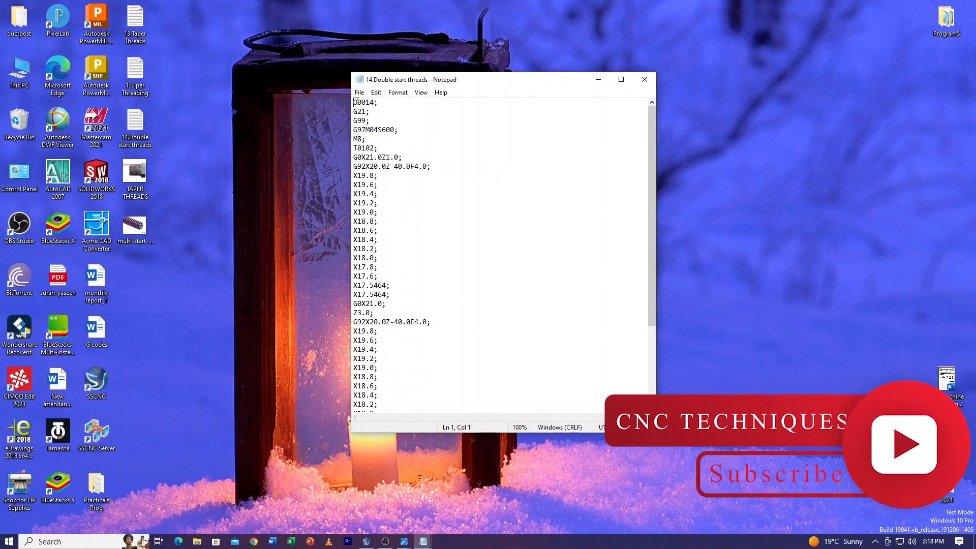
{"action": "left_click_drag", "start_coordinate": [355, 103], "coordinate": [459, 217]}
{"action": "left_click", "coordinate": [424, 217]}
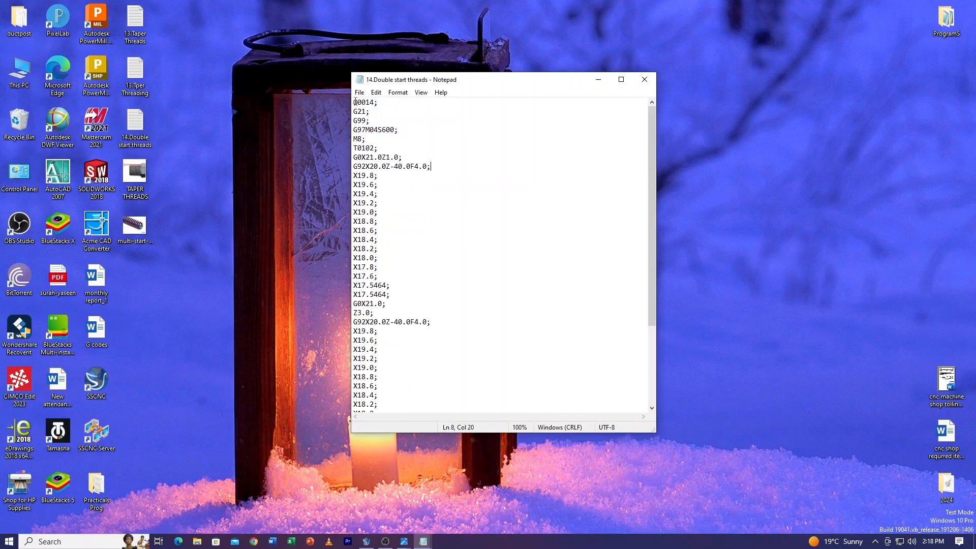
{"action": "left_click_drag", "start_coordinate": [356, 102], "coordinate": [409, 372]}
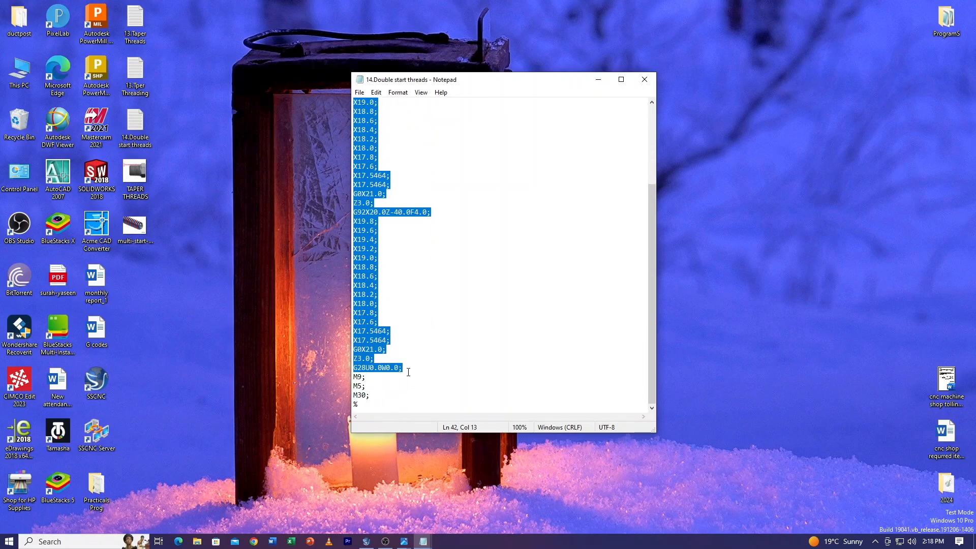
{"action": "left_click_drag", "start_coordinate": [408, 373], "coordinate": [418, 353]}
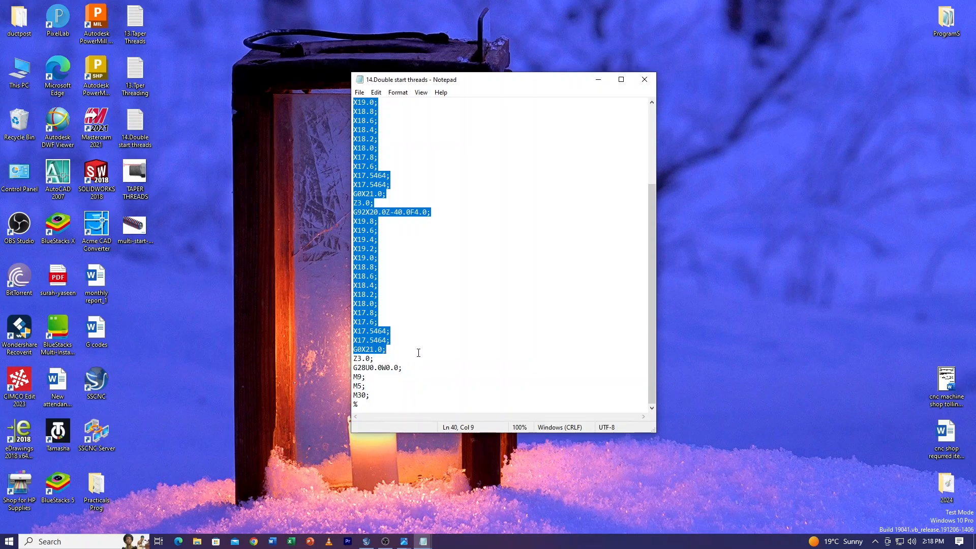
{"action": "scroll", "coordinate": [469, 338], "scroll_direction": "up", "scroll_amount": 4}
{"action": "left_click", "coordinate": [431, 110]}
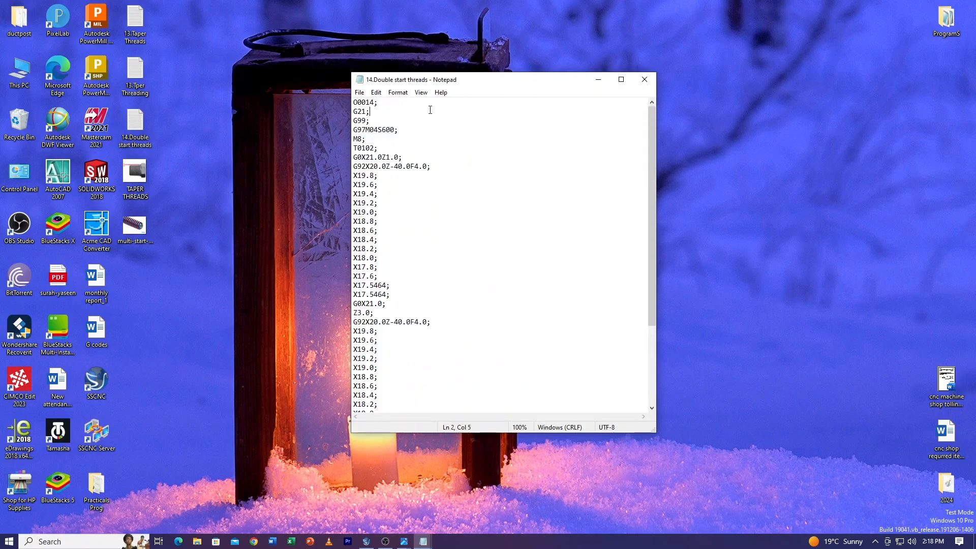
{"action": "left_click", "coordinate": [358, 102]}
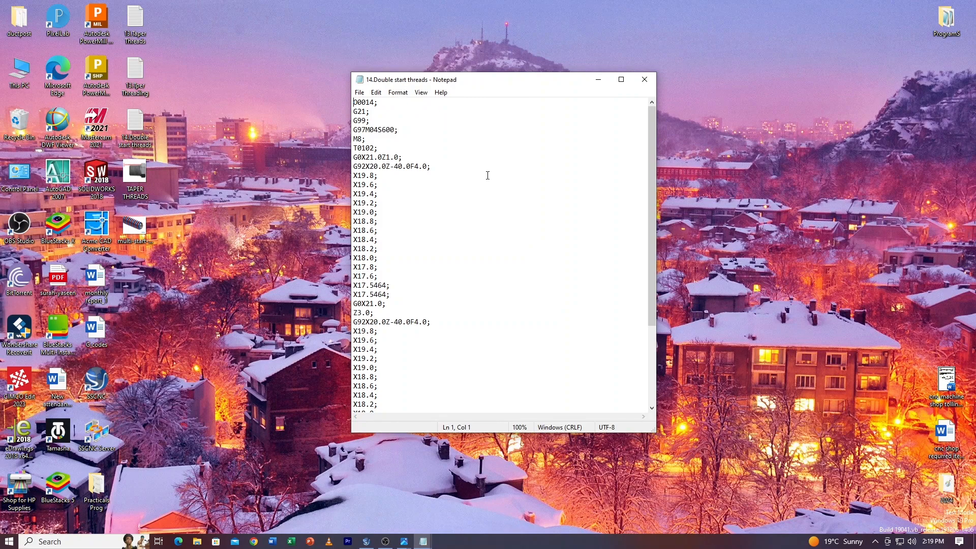
{"action": "left_click", "coordinate": [598, 79]}
Switch to SwanSoft CNC, launch the GSK980TD lathe simulator and power on its controller
{"action": "left_click", "coordinate": [366, 540]}
{"action": "left_click", "coordinate": [549, 335]}
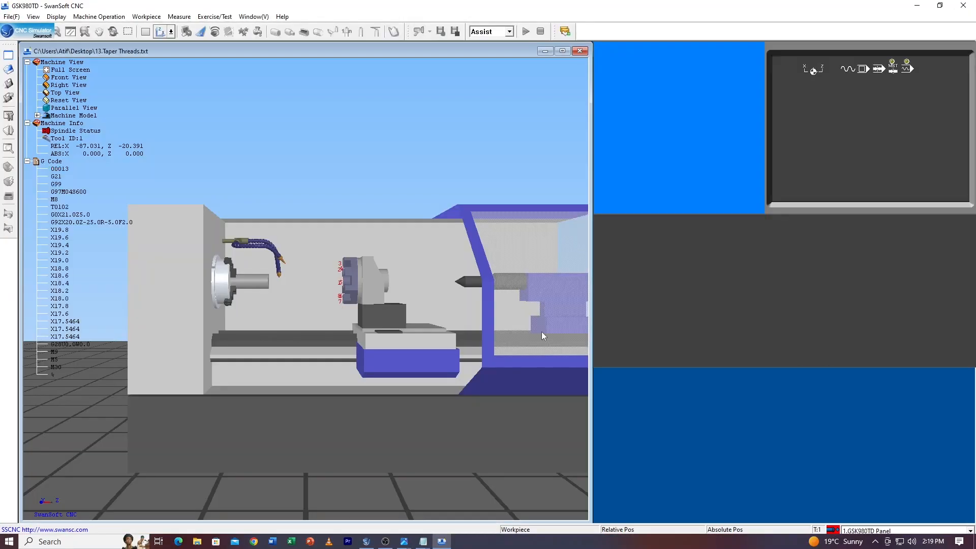
{"action": "left_click", "coordinate": [687, 343]}
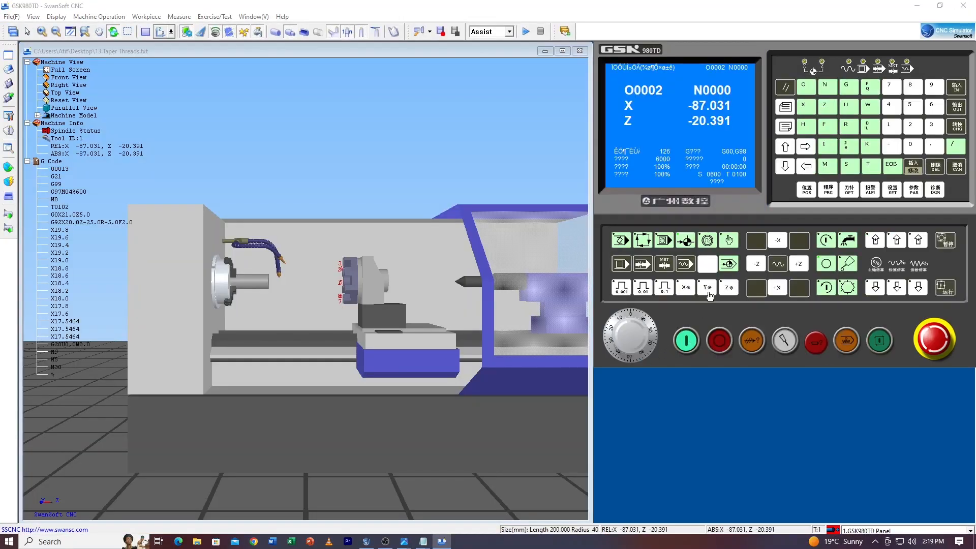
Return the X and Z axes to machine zero and put the controller in edit mode
{"action": "left_click", "coordinate": [771, 289]}
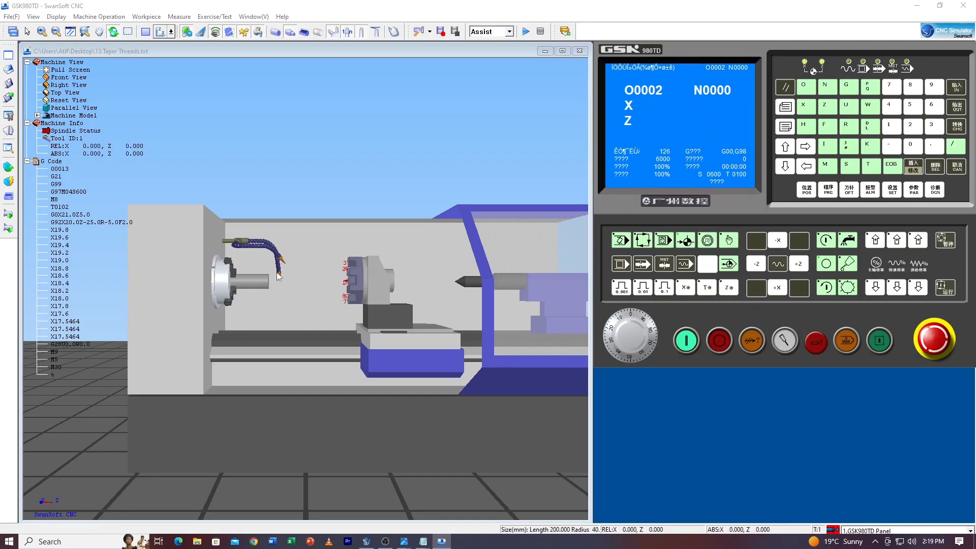
{"action": "left_click", "coordinate": [644, 240]}
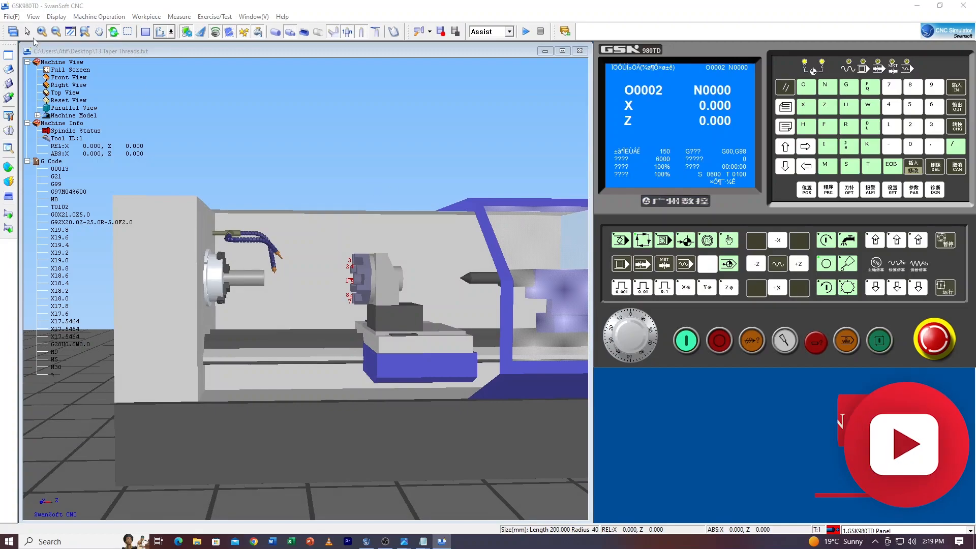
Load "14.Double start threads" from the Desktop using the All Files filter and show the program on the controller display
{"action": "left_click", "coordinate": [11, 16]}
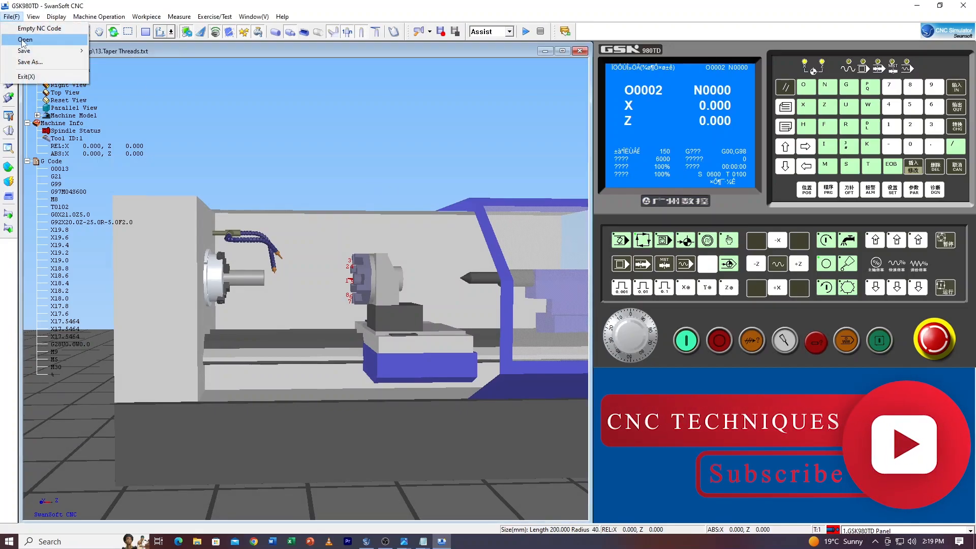
{"action": "left_click", "coordinate": [23, 37]}
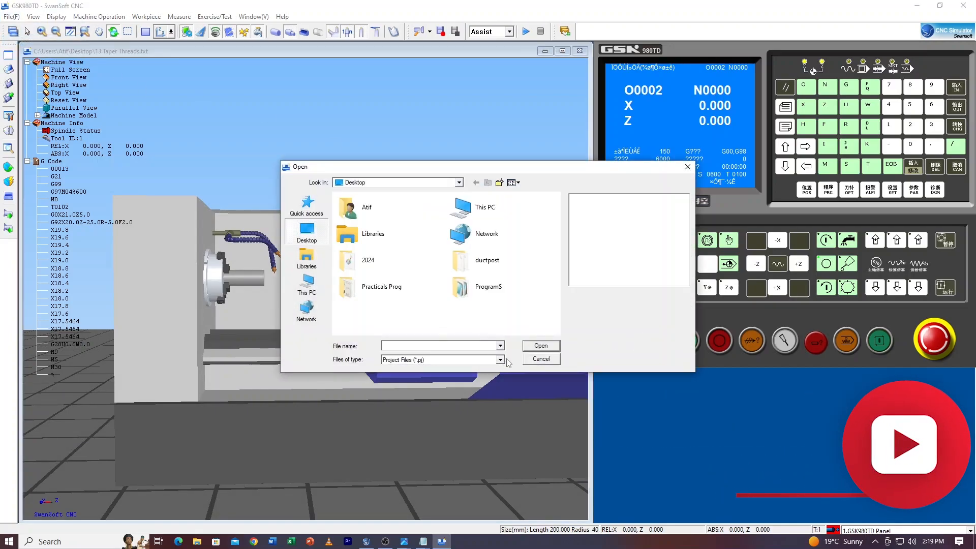
{"action": "left_click", "coordinate": [500, 359]}
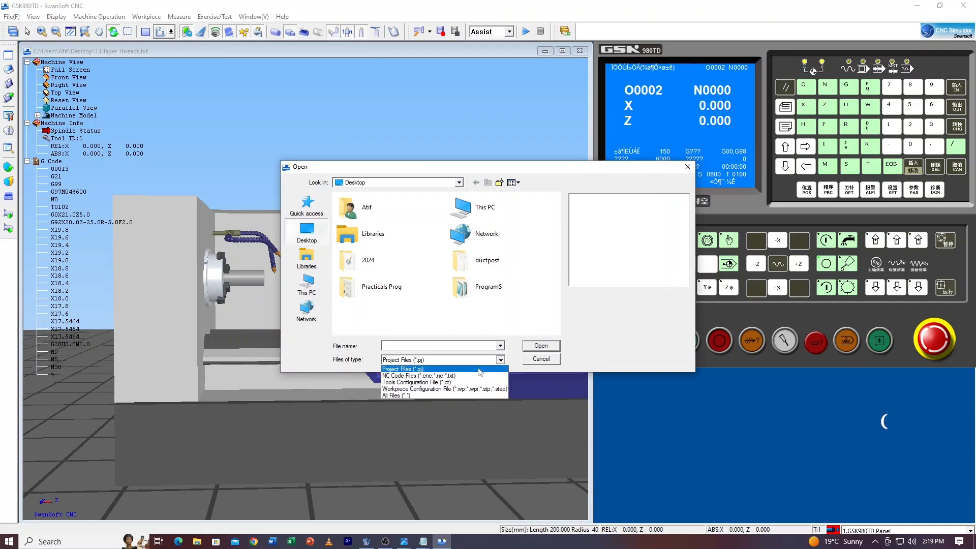
{"action": "left_click", "coordinate": [435, 395]}
{"action": "scroll", "coordinate": [425, 303], "scroll_direction": "down", "scroll_amount": 3}
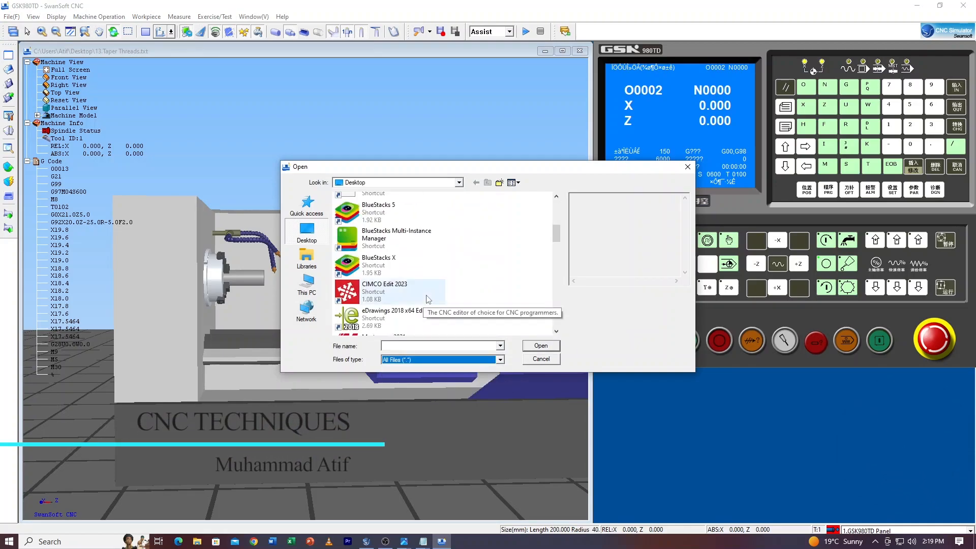
{"action": "scroll", "coordinate": [428, 300], "scroll_direction": "down", "scroll_amount": 1}
{"action": "scroll", "coordinate": [427, 300], "scroll_direction": "down", "scroll_amount": 2}
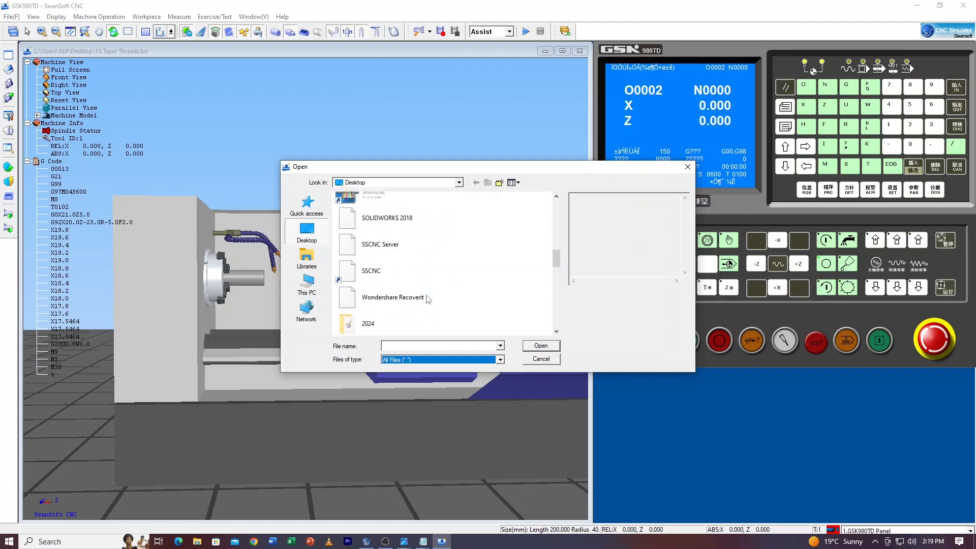
{"action": "scroll", "coordinate": [421, 300], "scroll_direction": "down", "scroll_amount": 2}
{"action": "scroll", "coordinate": [419, 300], "scroll_direction": "down", "scroll_amount": 3}
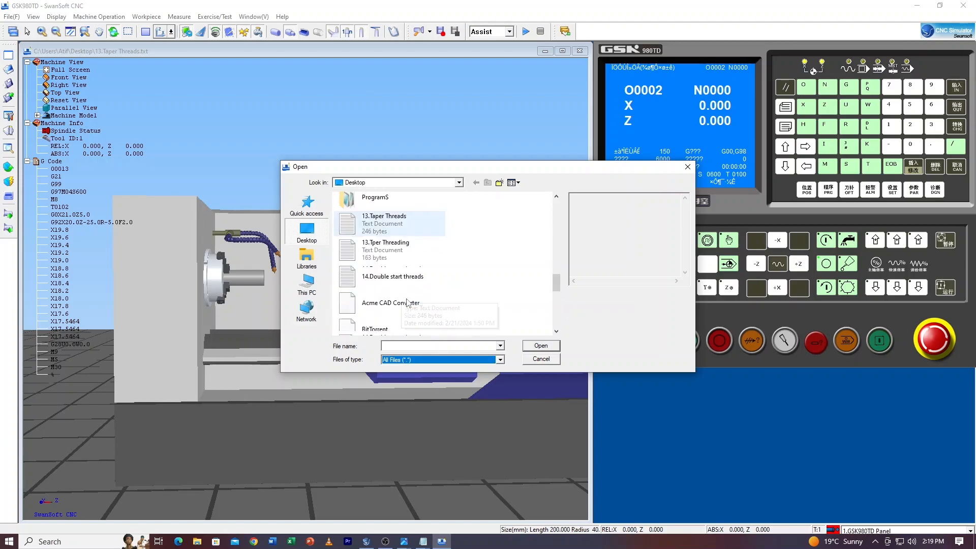
{"action": "left_click", "coordinate": [373, 281]}
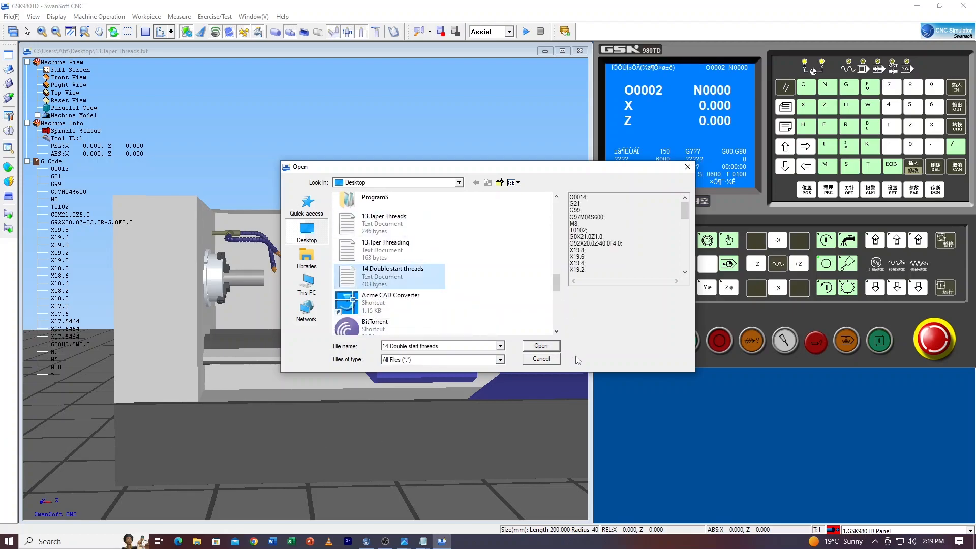
{"action": "left_click", "coordinate": [542, 346]}
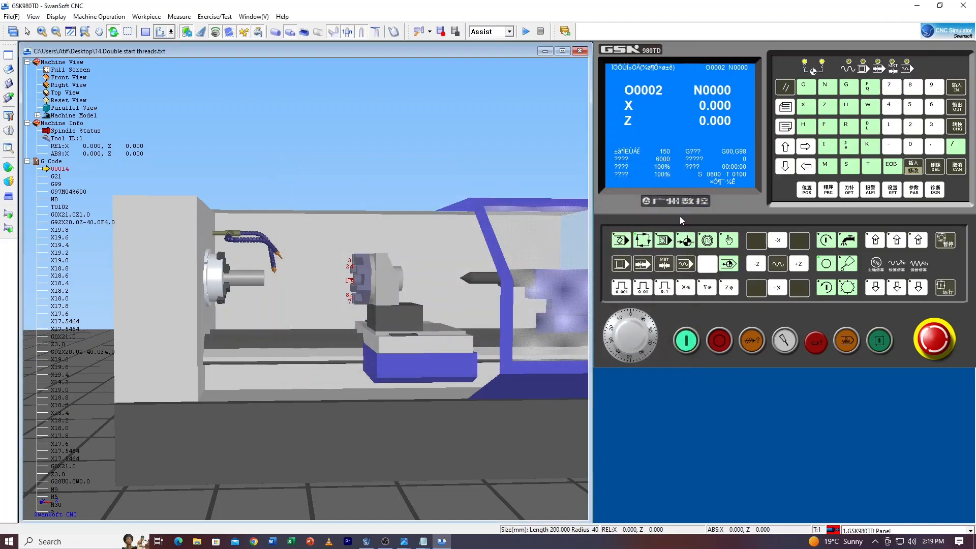
{"action": "left_click", "coordinate": [830, 197]}
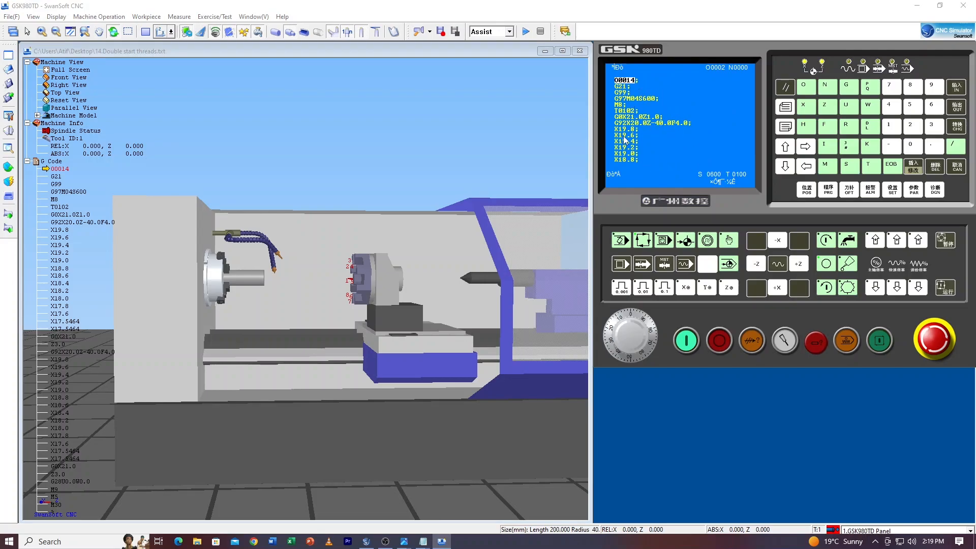
Examine the loaded O0014 program and the workpiece clamped in the lathe chuck
{"action": "scroll", "coordinate": [75, 257], "scroll_direction": "down", "scroll_amount": 2}
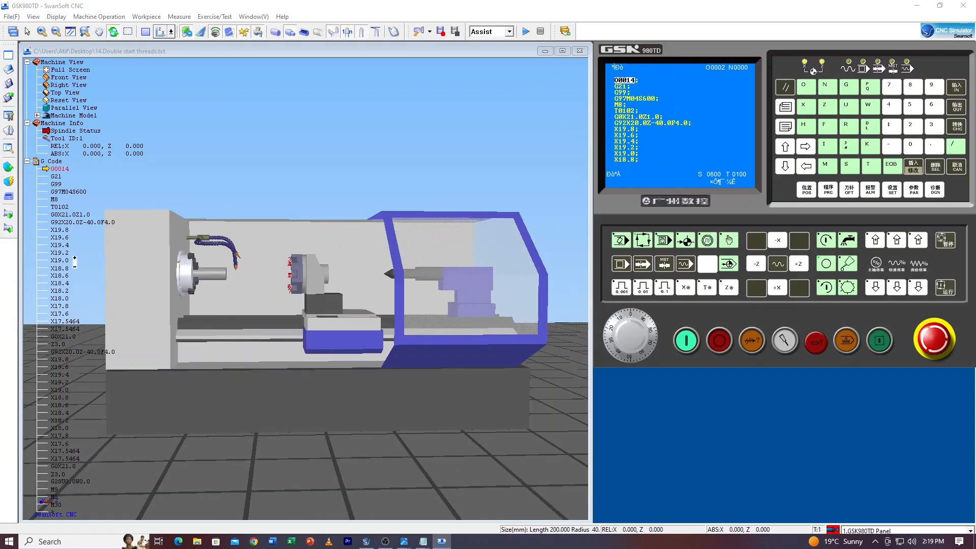
{"action": "scroll", "coordinate": [75, 261], "scroll_direction": "up", "scroll_amount": 1}
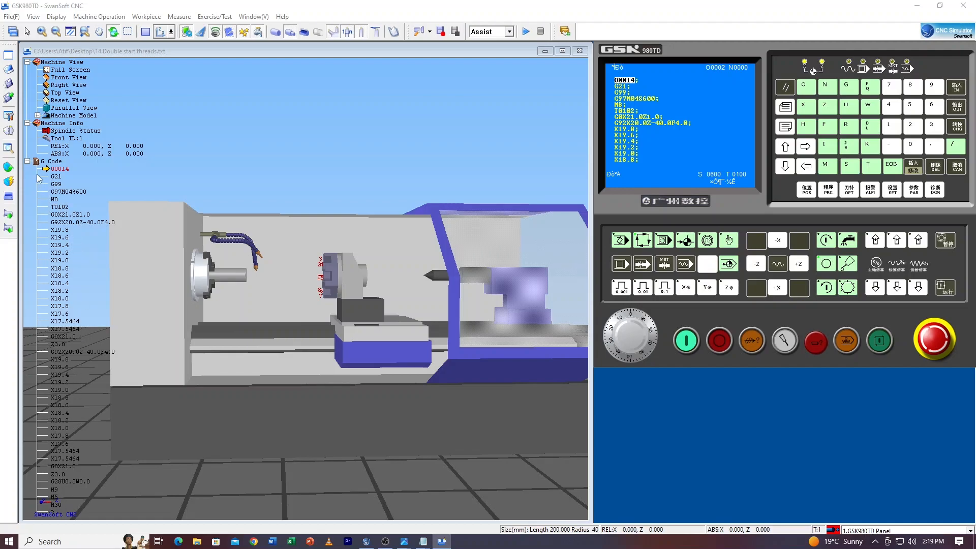
{"action": "left_click_drag", "start_coordinate": [245, 302], "coordinate": [241, 307]}
{"action": "scroll", "coordinate": [231, 294], "scroll_direction": "up", "scroll_amount": 2}
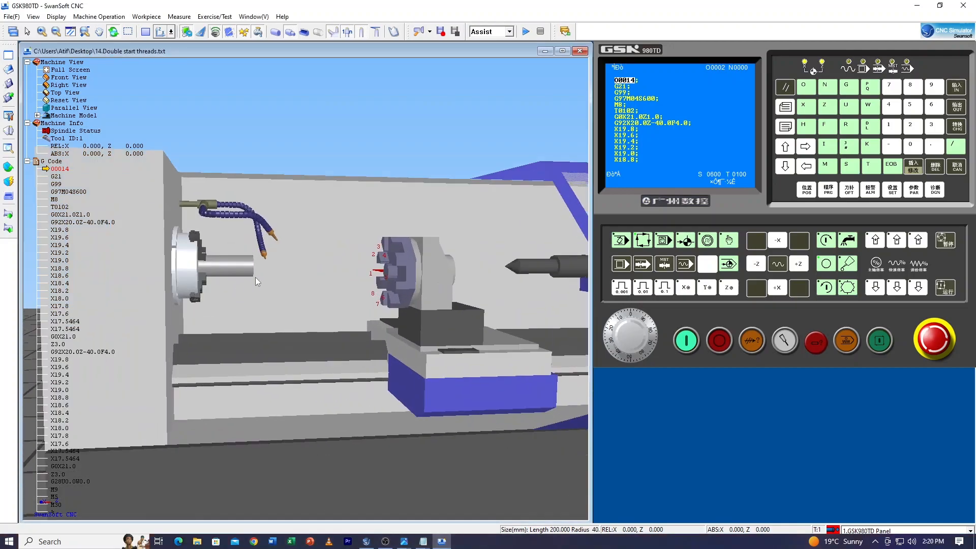
{"action": "scroll", "coordinate": [213, 276], "scroll_direction": "down", "scroll_amount": 2}
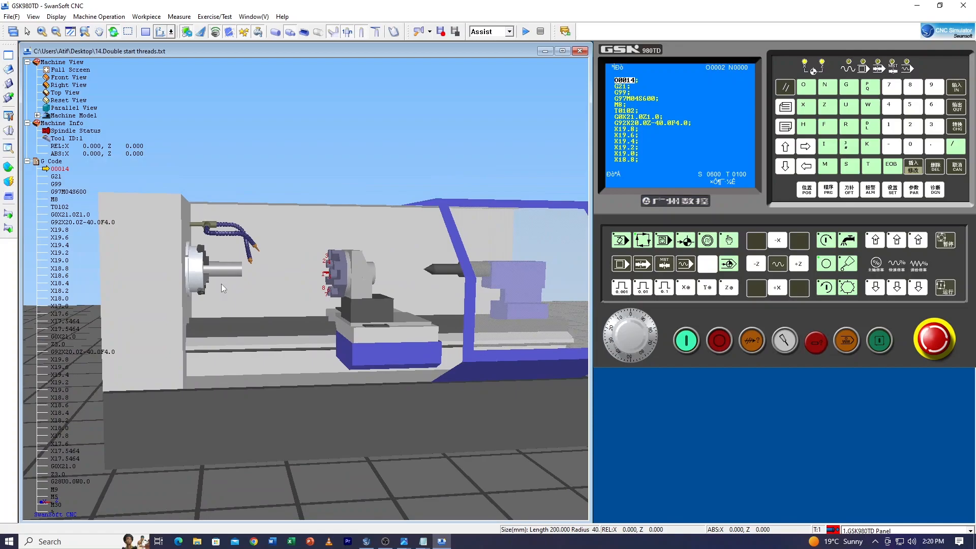
{"action": "scroll", "coordinate": [227, 290], "scroll_direction": "up", "scroll_amount": 2}
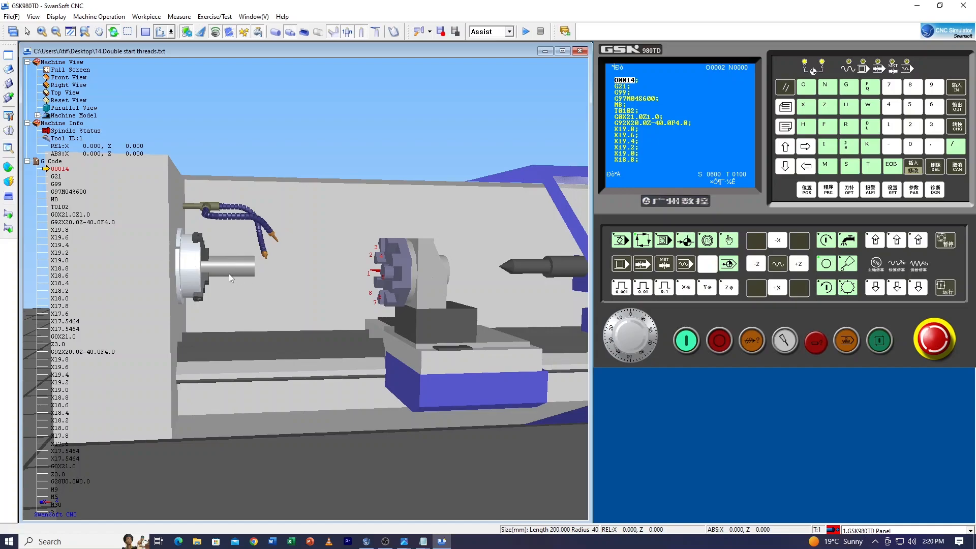
{"action": "scroll", "coordinate": [228, 274], "scroll_direction": "up", "scroll_amount": 1}
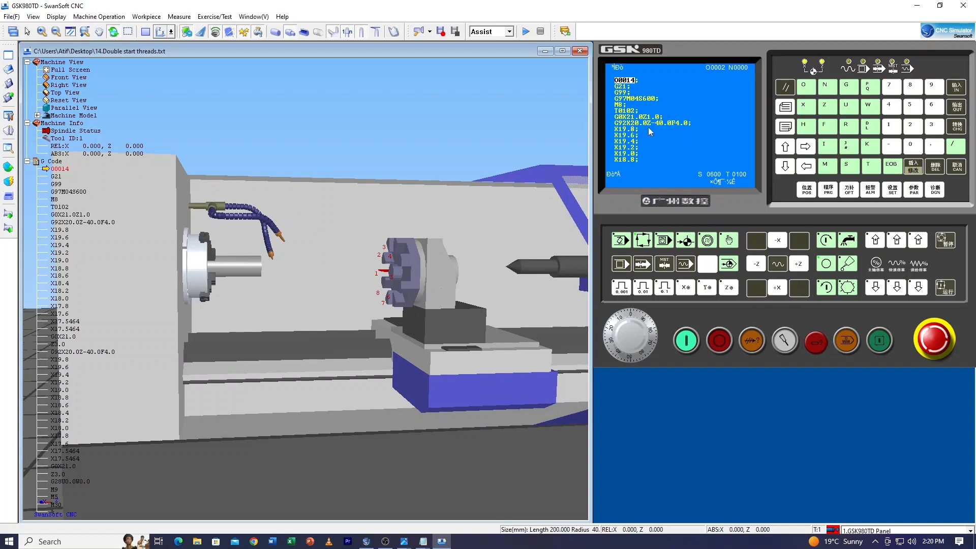
Set the stock size to 20 mm diameter and 100 mm length, replace the workpiece, and check it in the chuck
{"action": "left_click", "coordinate": [9, 167]}
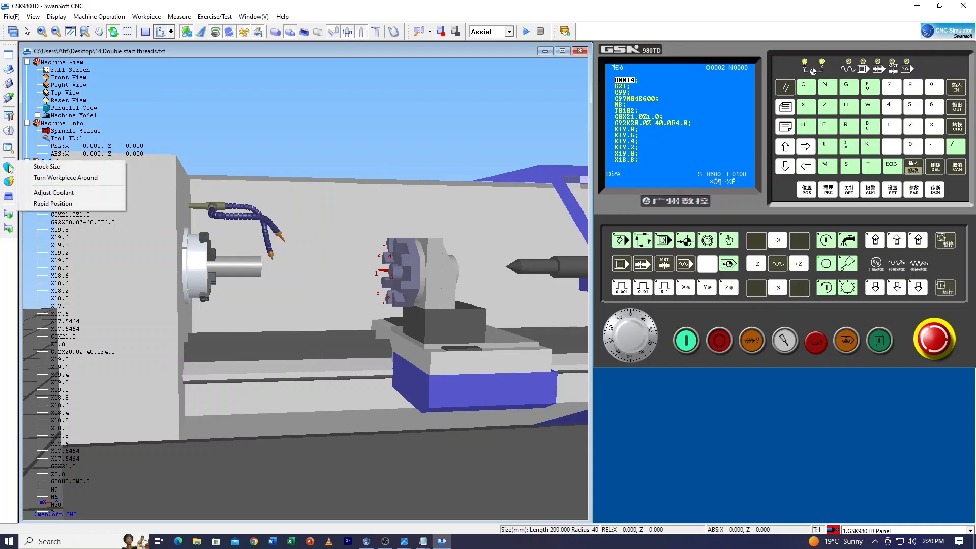
{"action": "left_click", "coordinate": [47, 167]}
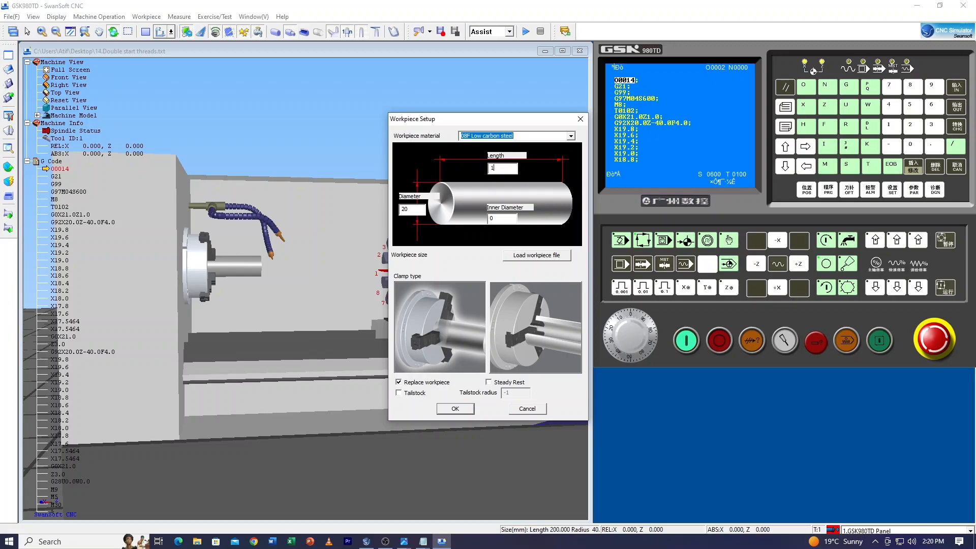
{"action": "key", "text": "Return"}
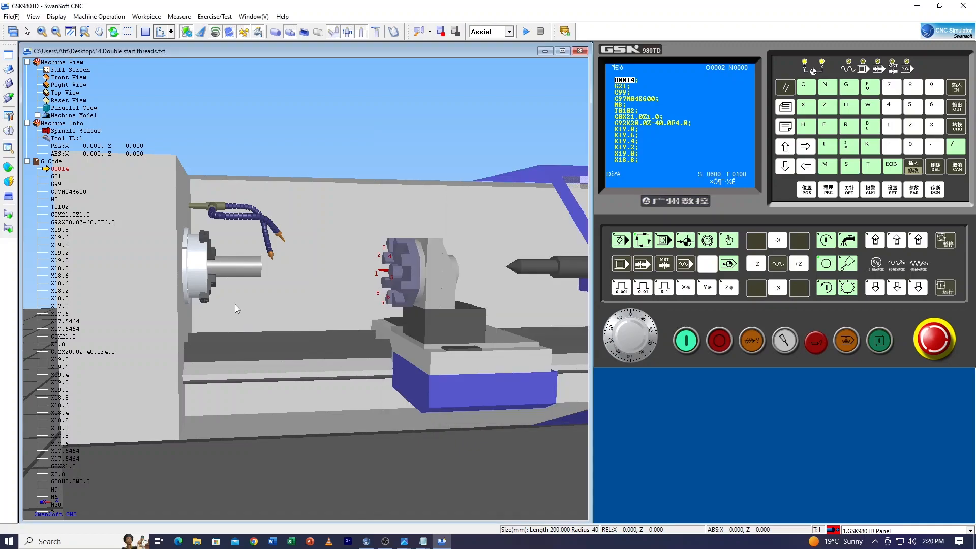
{"action": "scroll", "coordinate": [224, 272], "scroll_direction": "up", "scroll_amount": 5}
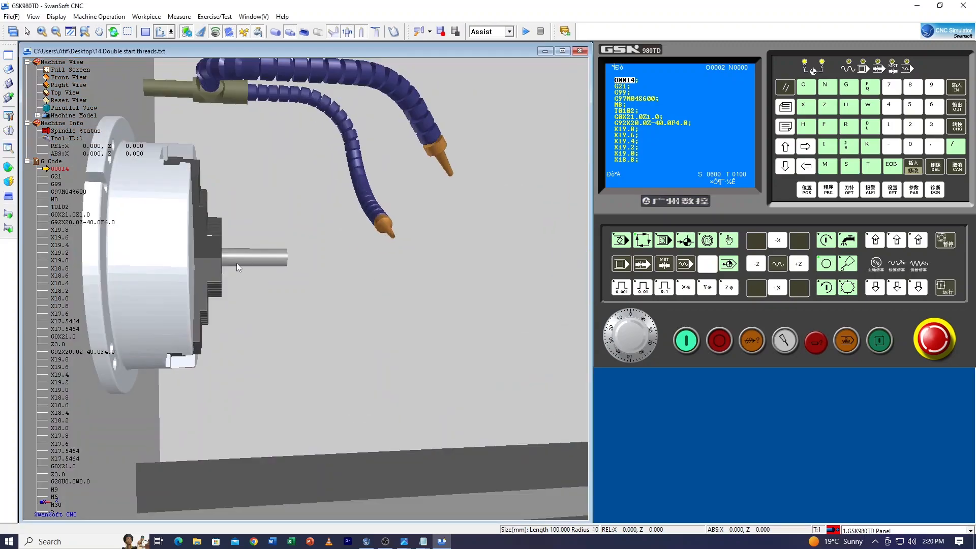
{"action": "scroll", "coordinate": [245, 260], "scroll_direction": "up", "scroll_amount": 1}
{"action": "scroll", "coordinate": [244, 261], "scroll_direction": "down", "scroll_amount": 8}
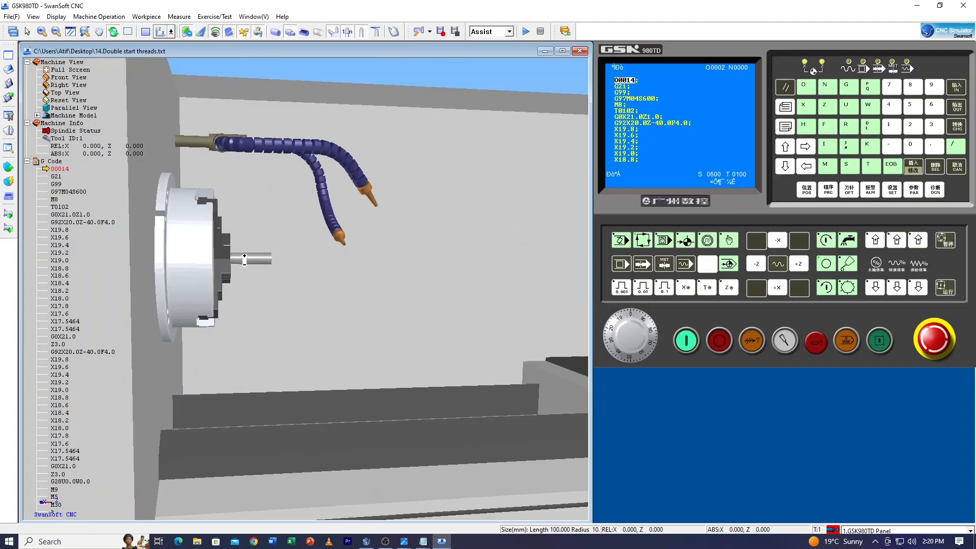
{"action": "scroll", "coordinate": [326, 270], "scroll_direction": "down", "scroll_amount": 5}
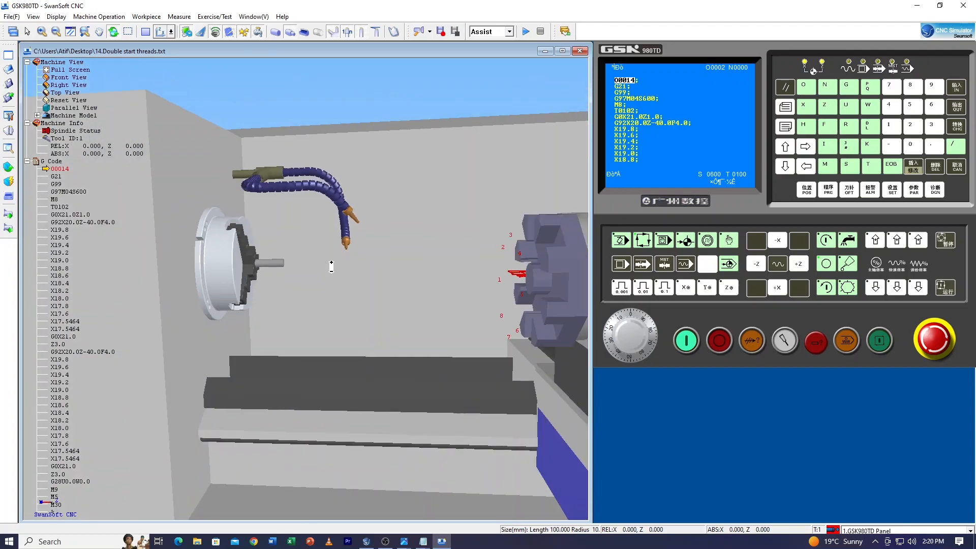
Add threading tool 011 to Tool Station 1 of the turret in Tool Magazine Management
{"action": "scroll", "coordinate": [323, 293], "scroll_direction": "down", "scroll_amount": 2}
{"action": "scroll", "coordinate": [489, 302], "scroll_direction": "up", "scroll_amount": 1}
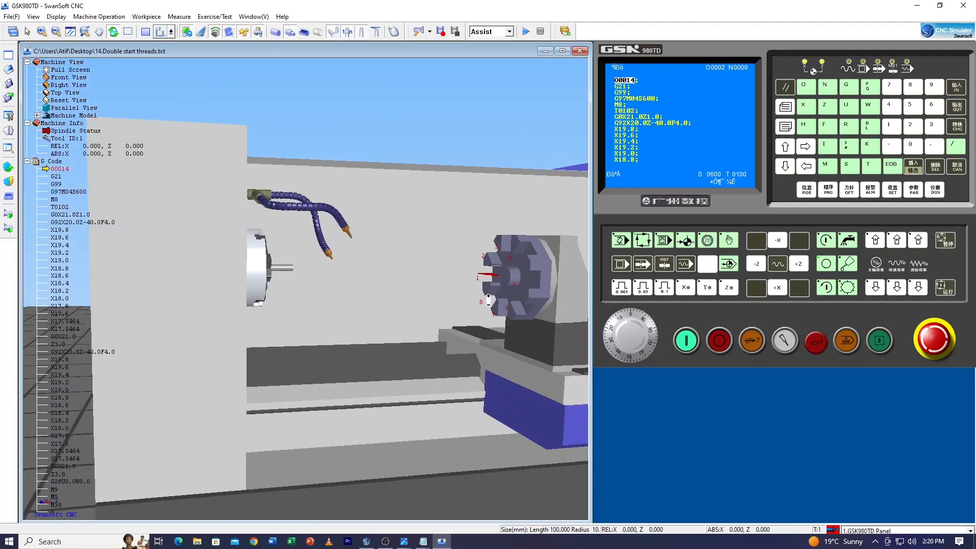
{"action": "scroll", "coordinate": [305, 285], "scroll_direction": "up", "scroll_amount": 1}
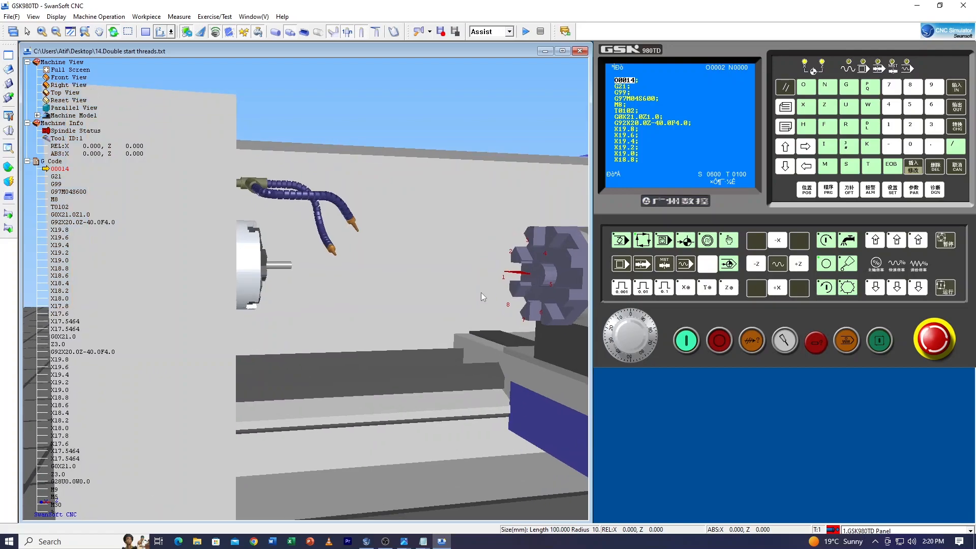
{"action": "scroll", "coordinate": [477, 332], "scroll_direction": "up", "scroll_amount": 1}
{"action": "scroll", "coordinate": [274, 266], "scroll_direction": "up", "scroll_amount": 5}
{"action": "scroll", "coordinate": [275, 265], "scroll_direction": "down", "scroll_amount": 5}
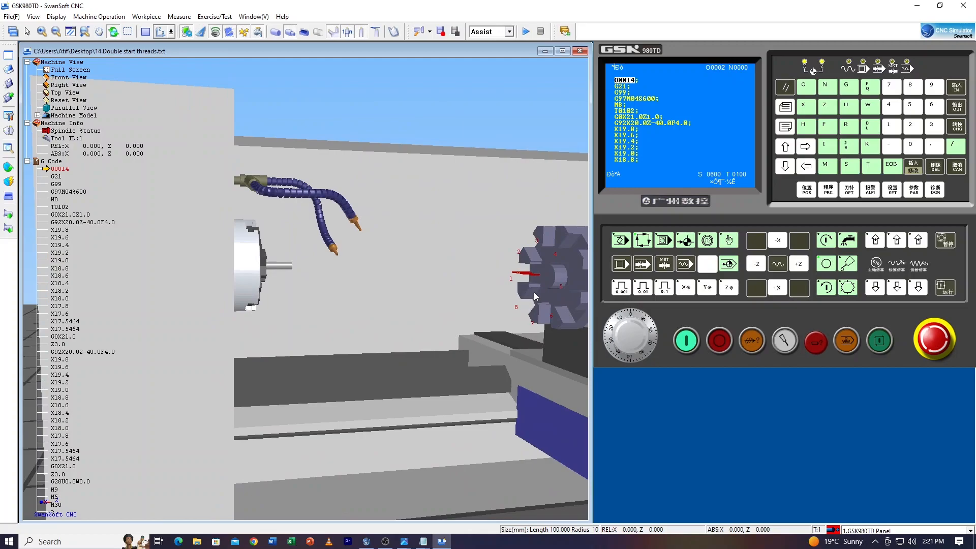
{"action": "left_click", "coordinate": [10, 132]}
{"action": "left_click_drag", "start_coordinate": [496, 166], "coordinate": [408, 144]}
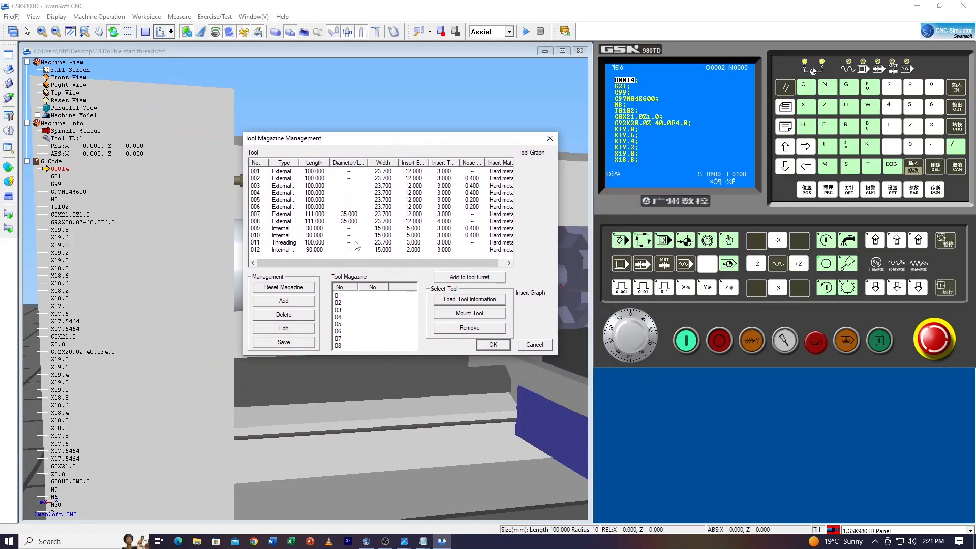
{"action": "left_click", "coordinate": [291, 243]}
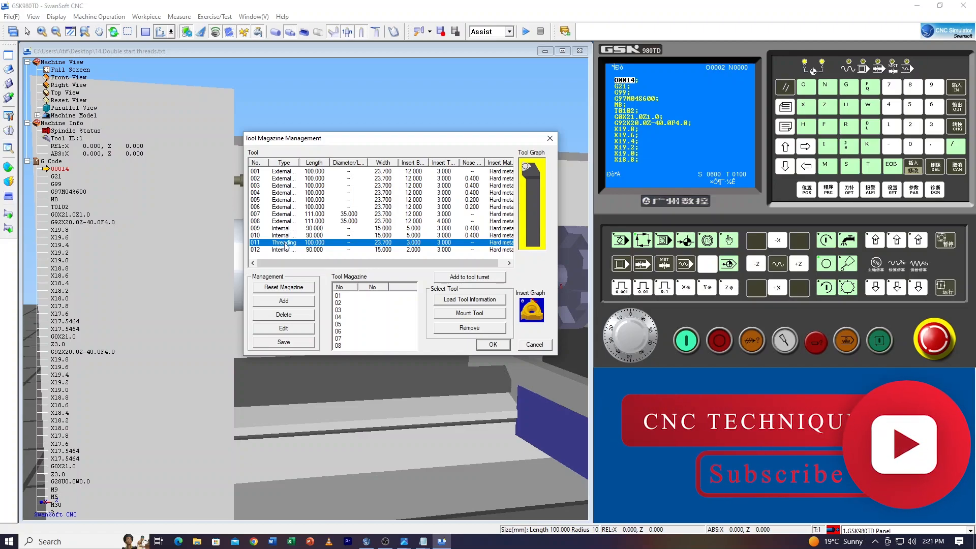
{"action": "left_click", "coordinate": [356, 296]}
{"action": "left_click", "coordinate": [486, 278]}
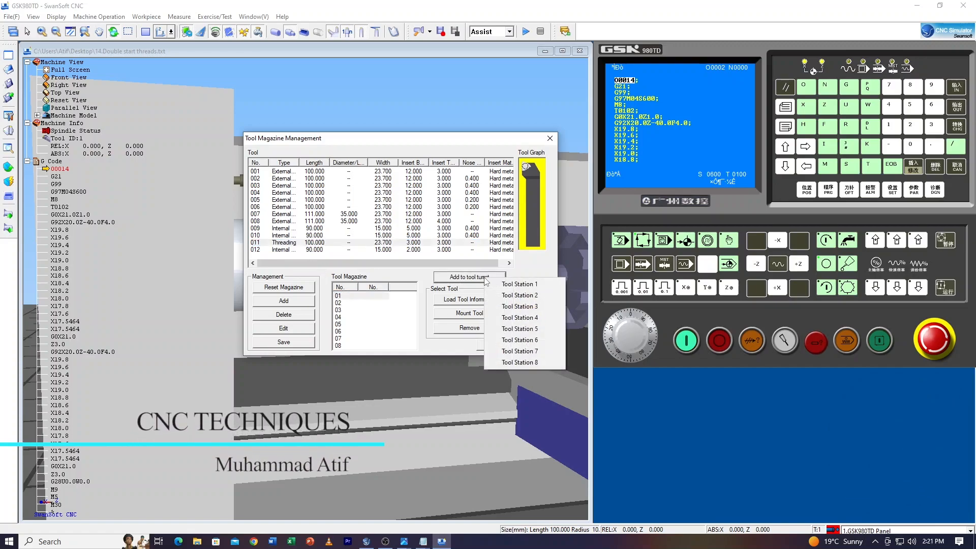
{"action": "left_click", "coordinate": [513, 284]}
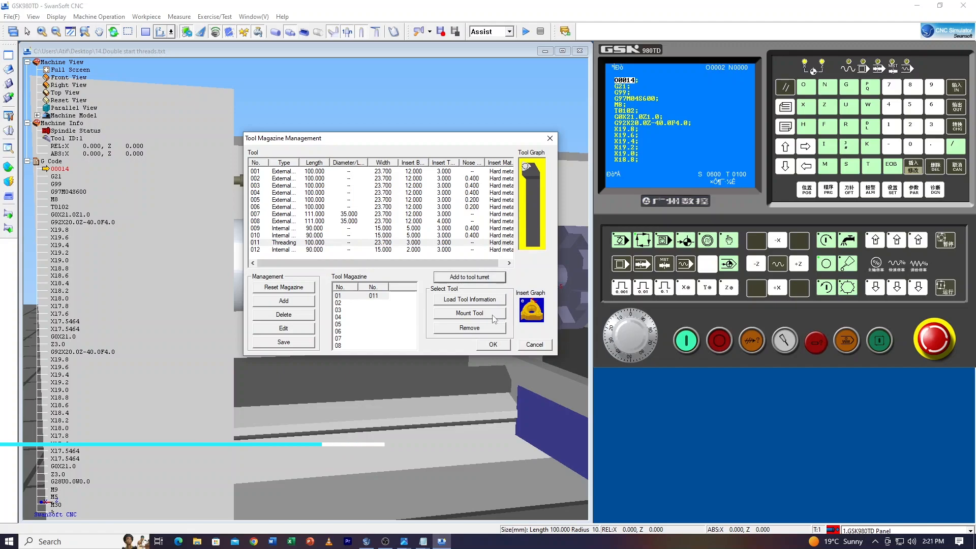
{"action": "left_click", "coordinate": [492, 344]}
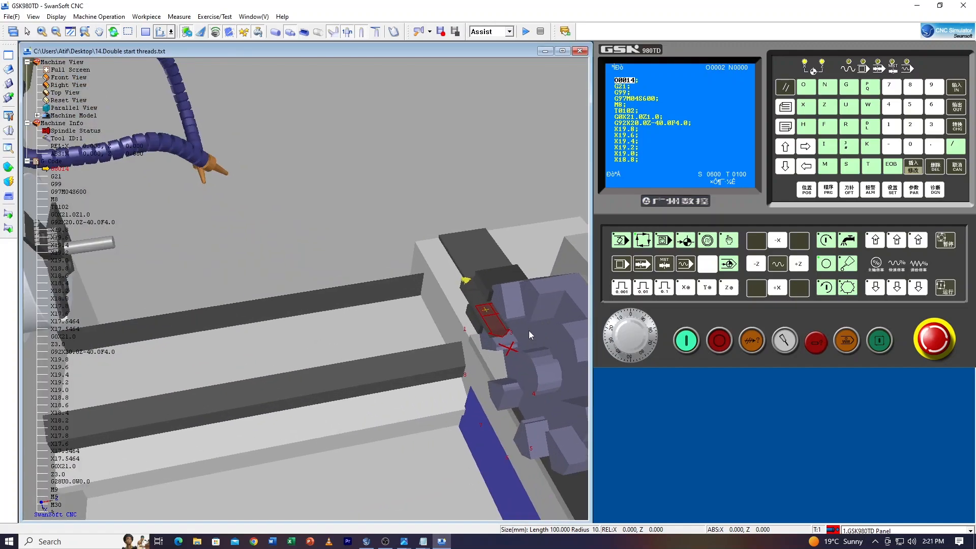
Check the mounted threading tool and quick-move its tip to the outer edge of the workpiece's end face
{"action": "scroll", "coordinate": [512, 333], "scroll_direction": "down", "scroll_amount": 6}
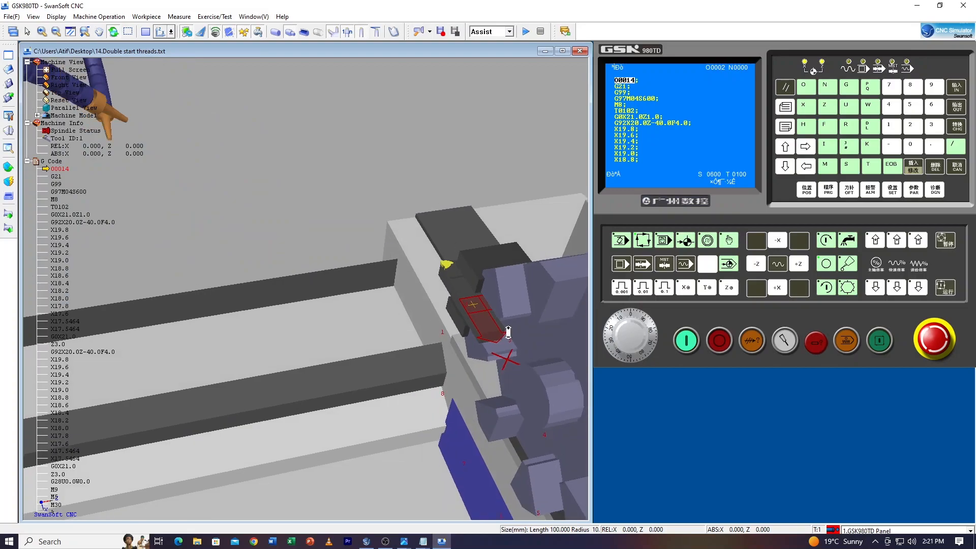
{"action": "scroll", "coordinate": [466, 304], "scroll_direction": "up", "scroll_amount": 6}
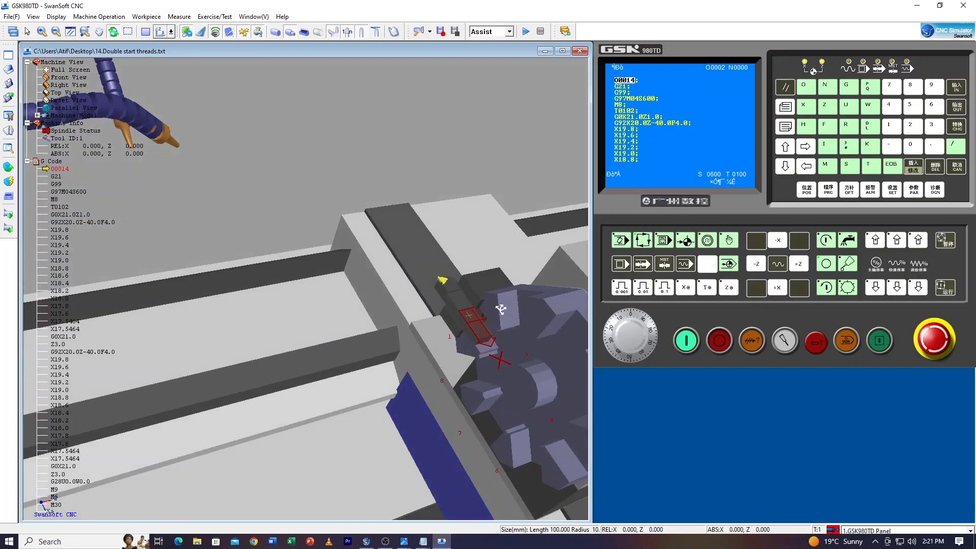
{"action": "scroll", "coordinate": [462, 298], "scroll_direction": "down", "scroll_amount": 6}
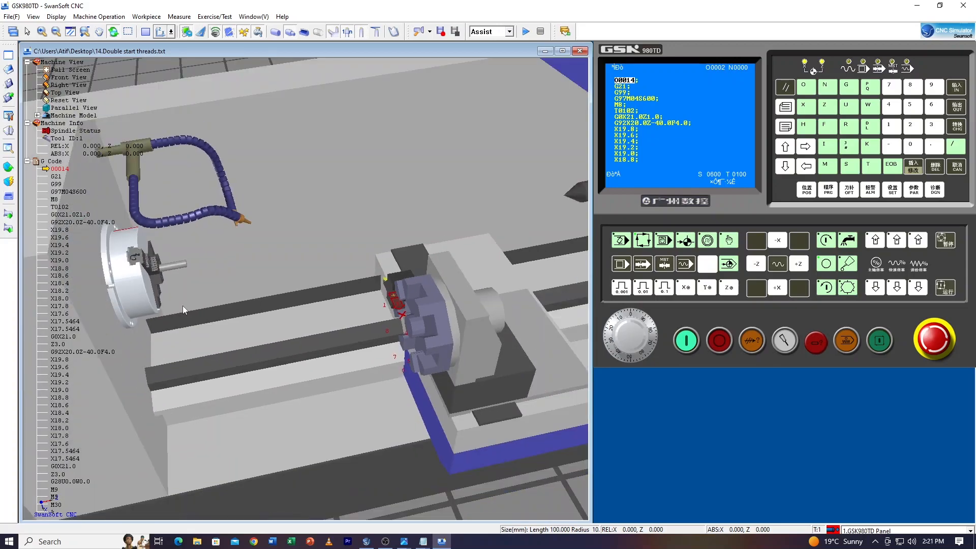
{"action": "left_click_drag", "start_coordinate": [197, 302], "coordinate": [205, 280]}
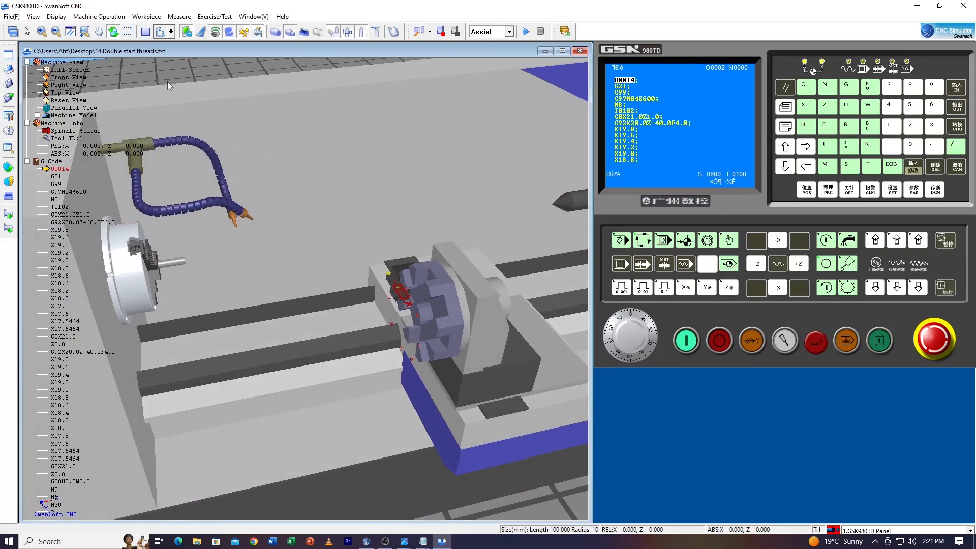
{"action": "left_click", "coordinate": [8, 167]}
{"action": "left_click", "coordinate": [51, 204]}
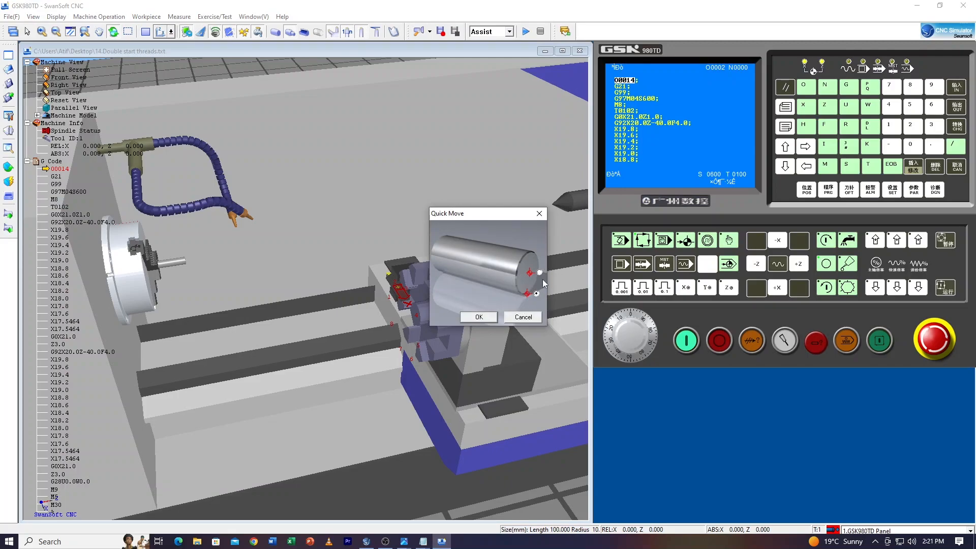
{"action": "left_click", "coordinate": [479, 317]}
Examine where the threading insert's tip touches the edge of the workpiece's end face
{"action": "scroll", "coordinate": [177, 258], "scroll_direction": "up", "scroll_amount": 2}
{"action": "left_click_drag", "start_coordinate": [224, 292], "coordinate": [236, 328]}
{"action": "scroll", "coordinate": [218, 294], "scroll_direction": "up", "scroll_amount": 5}
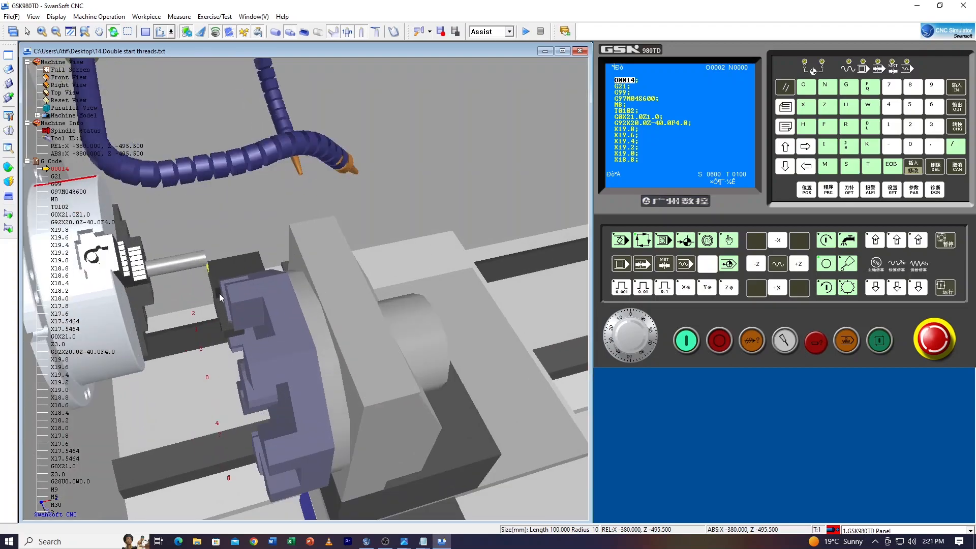
{"action": "scroll", "coordinate": [198, 255], "scroll_direction": "up", "scroll_amount": 2}
{"action": "left_click_drag", "start_coordinate": [258, 244], "coordinate": [239, 306]}
{"action": "scroll", "coordinate": [212, 305], "scroll_direction": "up", "scroll_amount": 5}
{"action": "scroll", "coordinate": [213, 306], "scroll_direction": "down", "scroll_amount": 8}
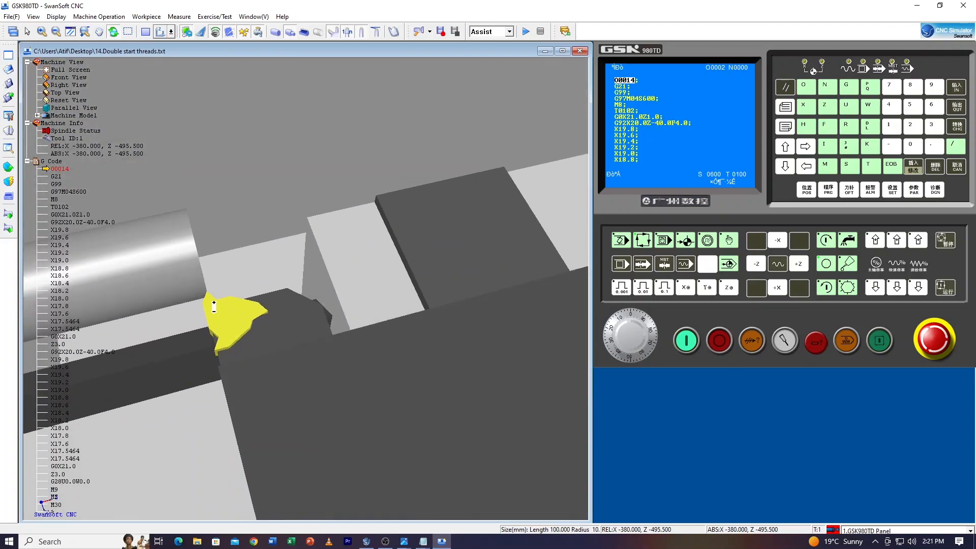
{"action": "left_click_drag", "start_coordinate": [293, 361], "coordinate": [313, 283]}
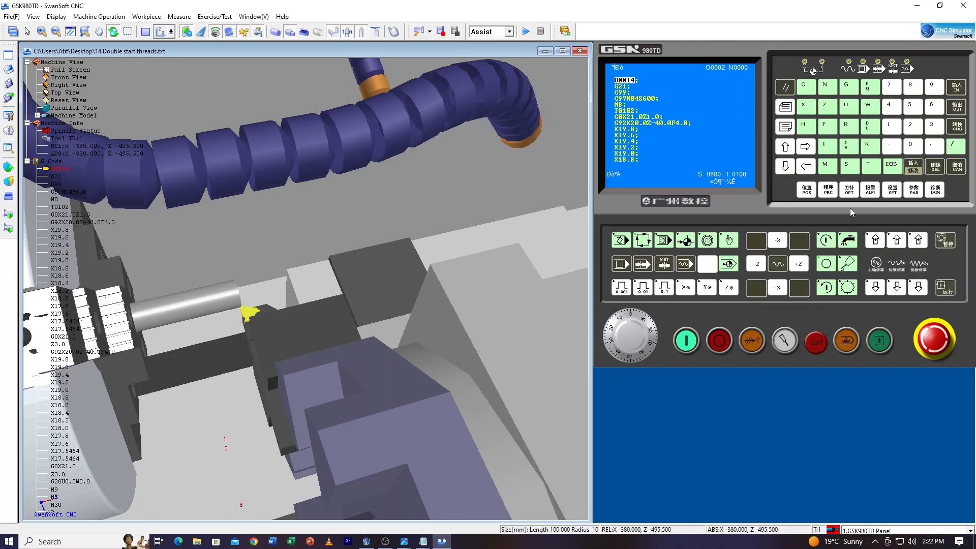
Select offset 02 on the tool offset page, switch the controller to MDI mode and begin an X entry
{"action": "left_click", "coordinate": [849, 190]}
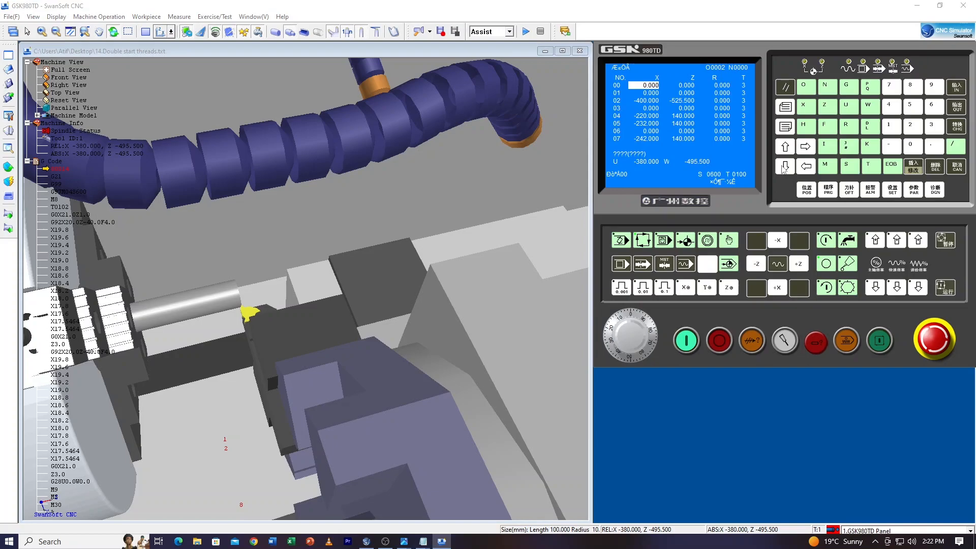
{"action": "left_click", "coordinate": [784, 166]}
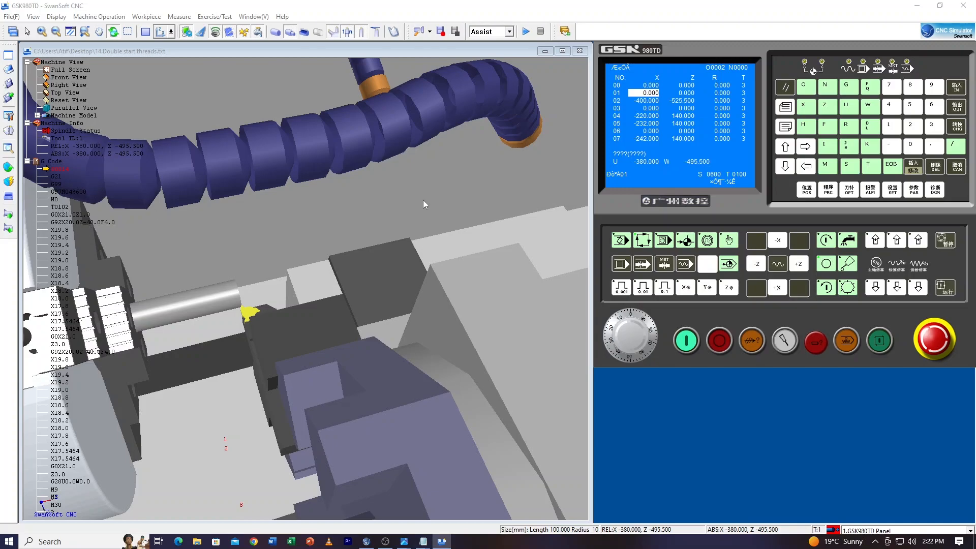
{"action": "left_click", "coordinate": [785, 167]}
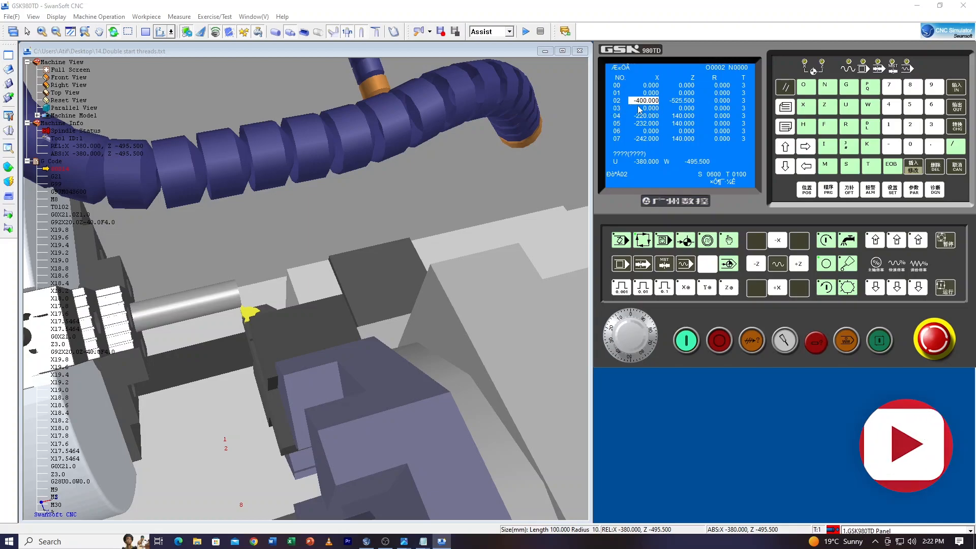
{"action": "left_click", "coordinate": [665, 242]}
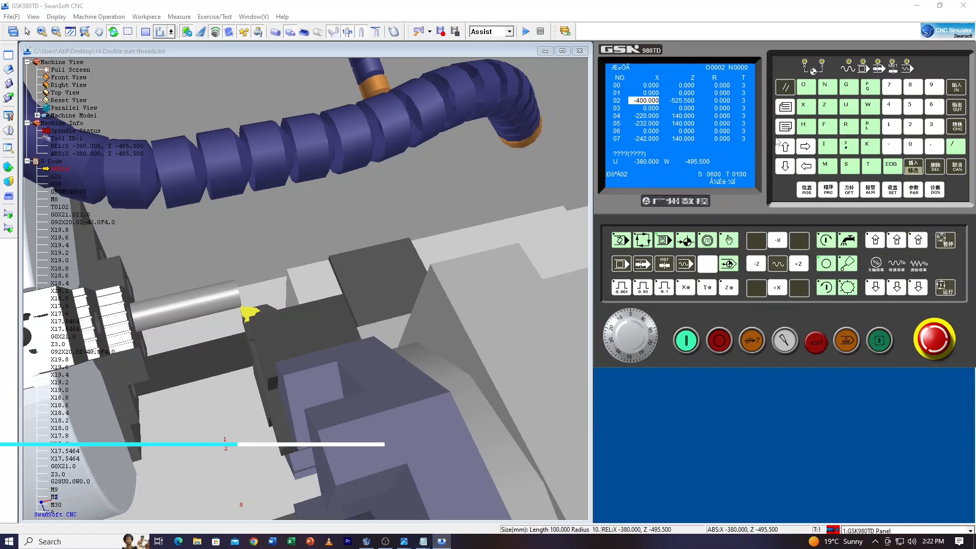
{"action": "left_click", "coordinate": [807, 108]}
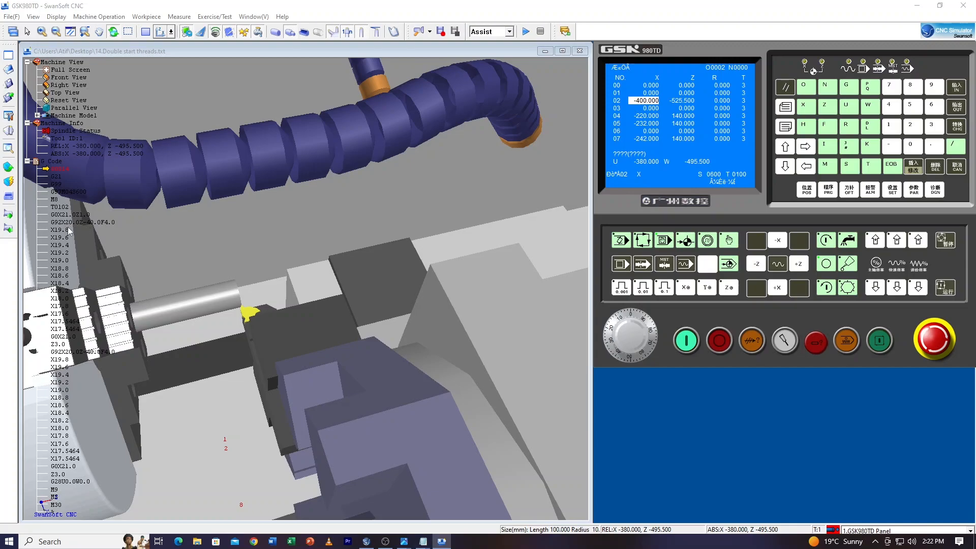
Check the stock diameter in Workpiece Setup and enter X 20 and Z 0 as touch-off values for tool offset 02
{"action": "left_click", "coordinate": [9, 169]}
{"action": "left_click", "coordinate": [47, 166]}
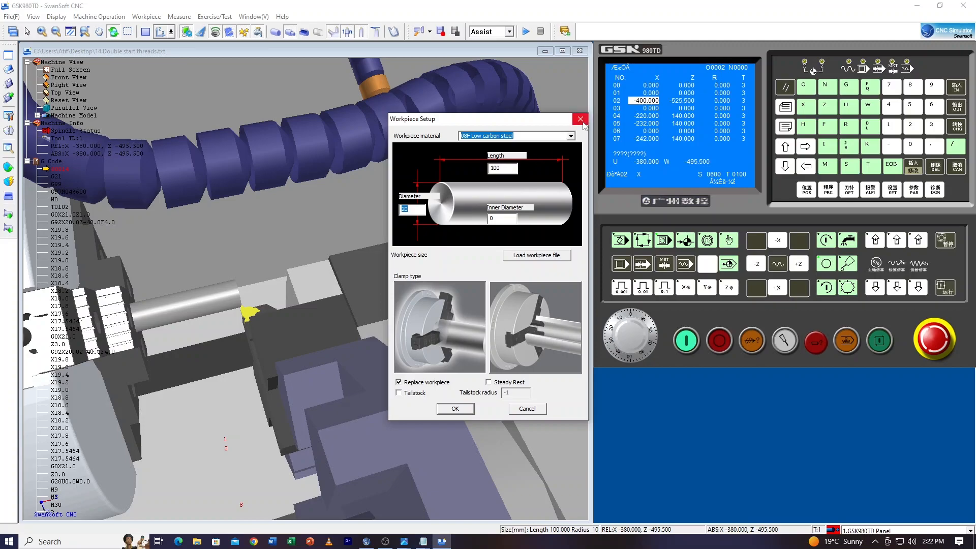
{"action": "left_click", "coordinate": [580, 119]}
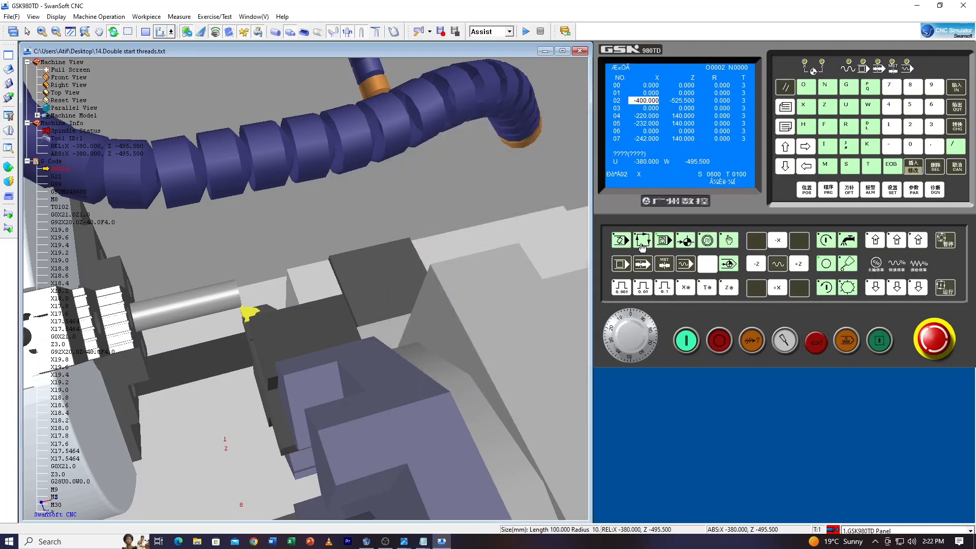
{"action": "left_click", "coordinate": [911, 130]}
{"action": "left_click", "coordinate": [914, 147]}
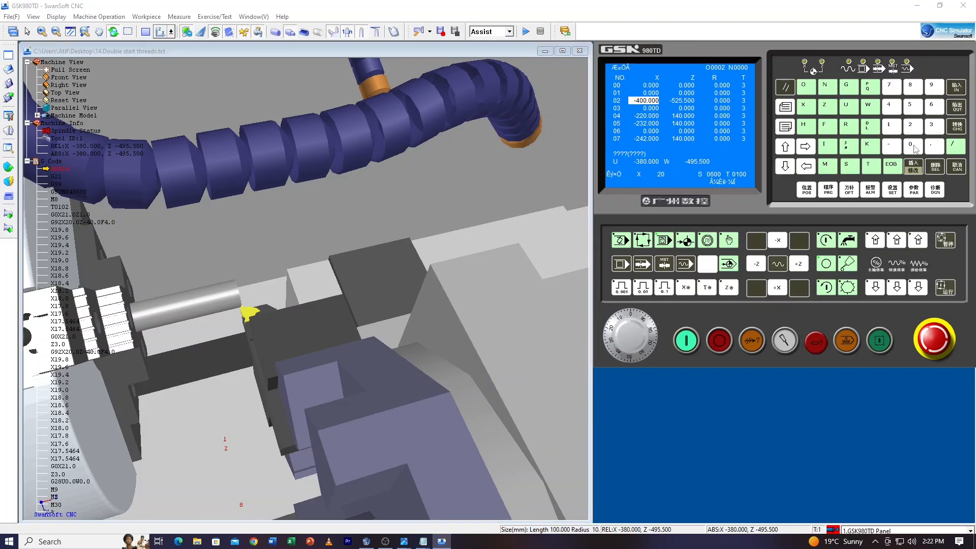
{"action": "left_click", "coordinate": [956, 90]}
{"action": "left_click", "coordinate": [913, 147]}
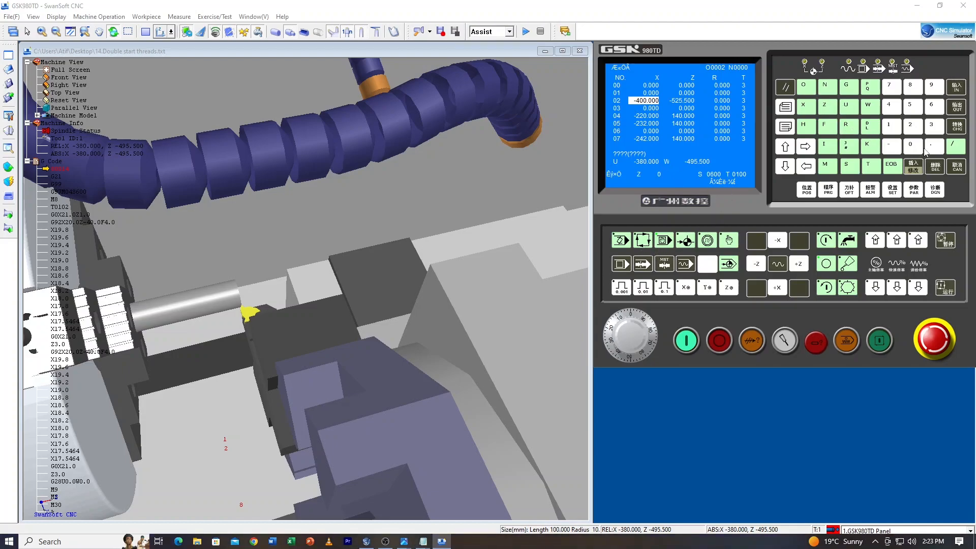
{"action": "left_click", "coordinate": [929, 150]}
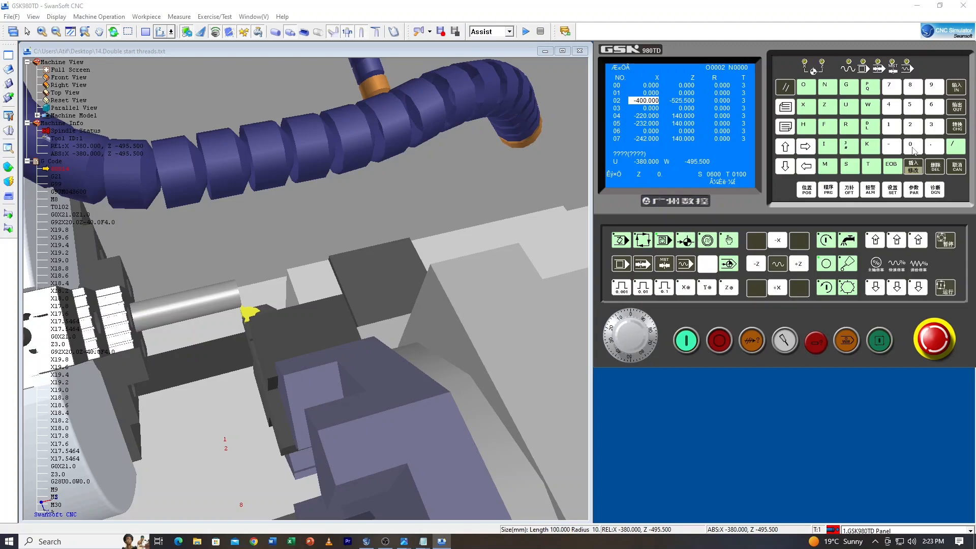
{"action": "left_click", "coordinate": [958, 88]}
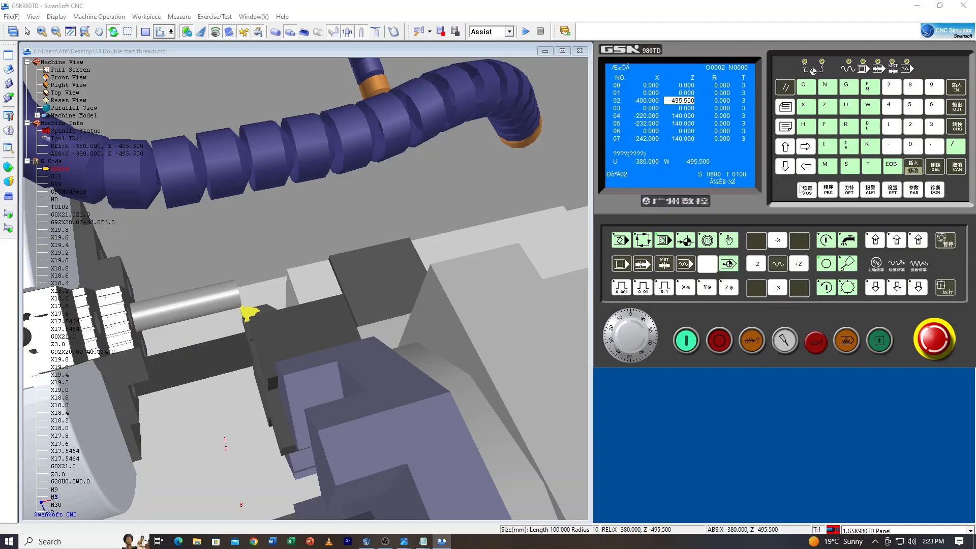
Show the axis position display and return the X axis and then the Z axis to machine zero
{"action": "left_click", "coordinate": [807, 190]}
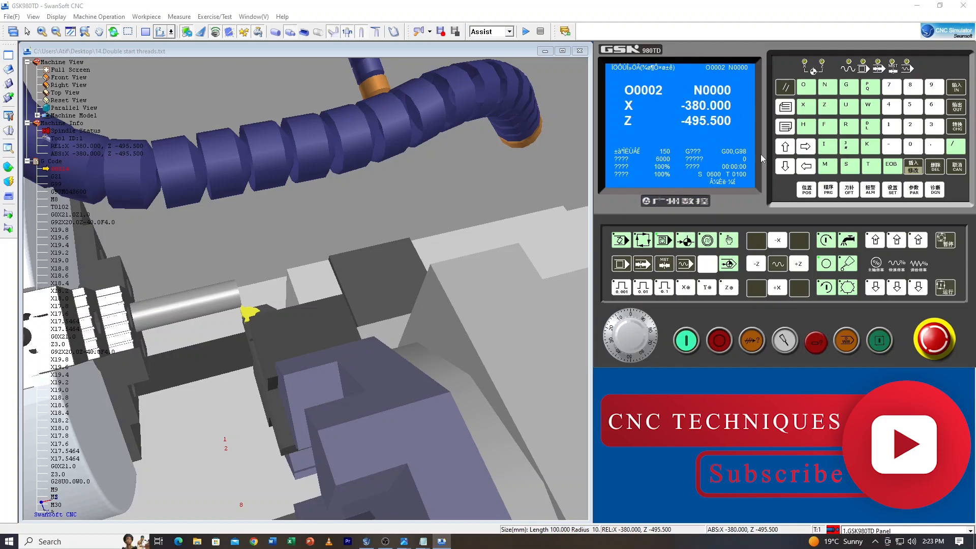
{"action": "left_click", "coordinate": [850, 192]}
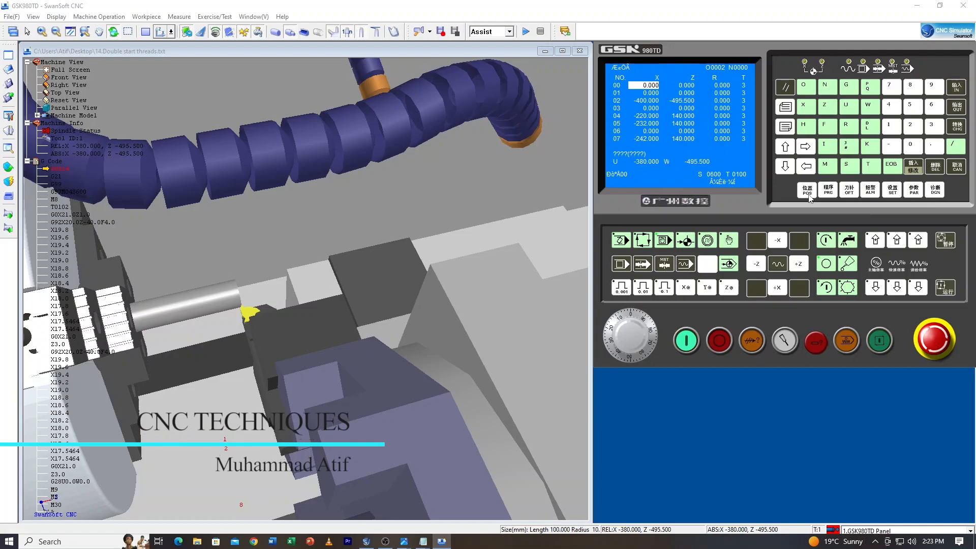
{"action": "left_click", "coordinate": [809, 194]}
{"action": "scroll", "coordinate": [196, 399], "scroll_direction": "down", "scroll_amount": 2}
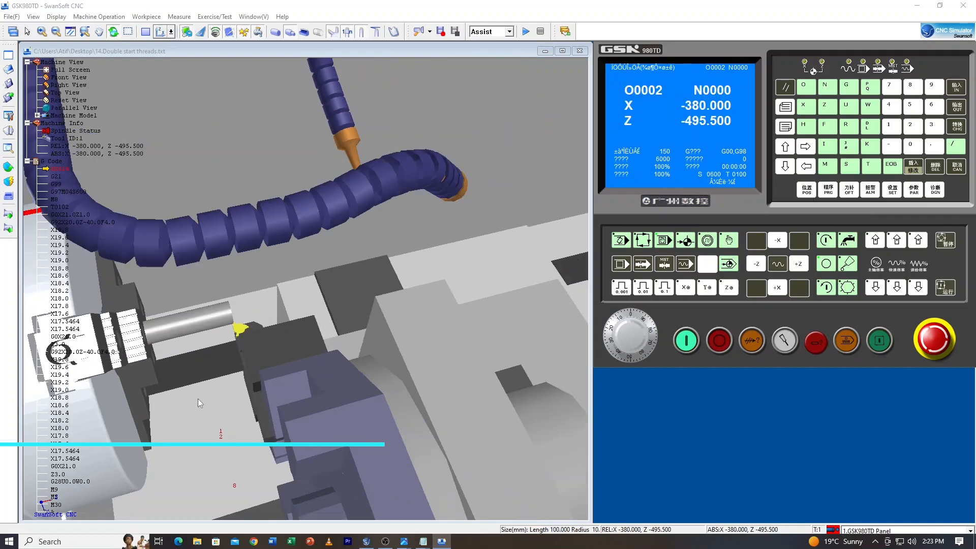
{"action": "left_click_drag", "start_coordinate": [199, 395], "coordinate": [218, 341]}
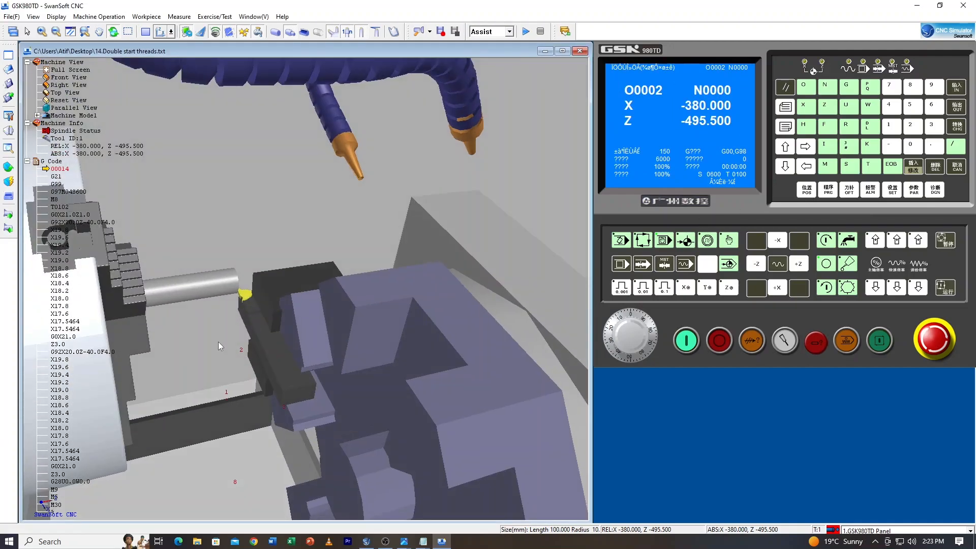
{"action": "left_click", "coordinate": [687, 242]}
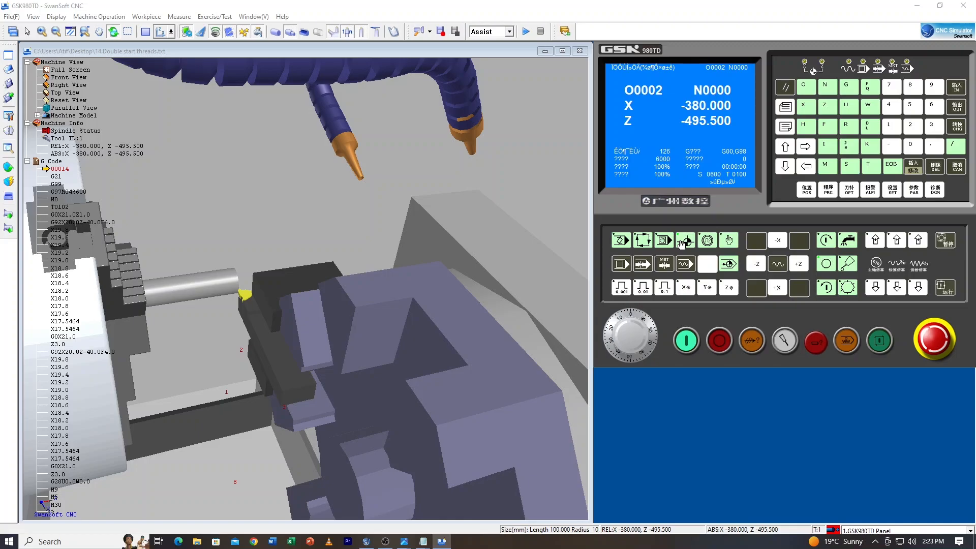
{"action": "left_click", "coordinate": [777, 288]}
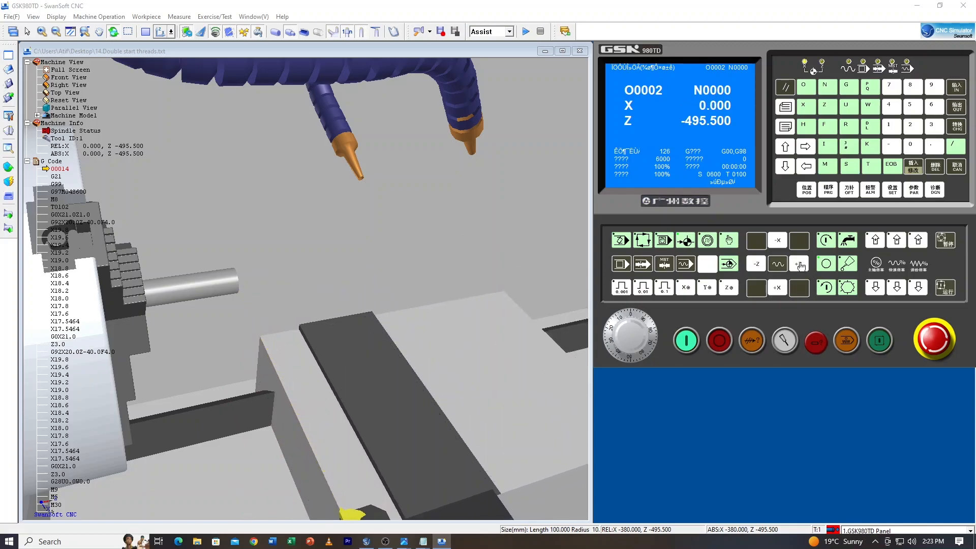
{"action": "left_click", "coordinate": [800, 265]}
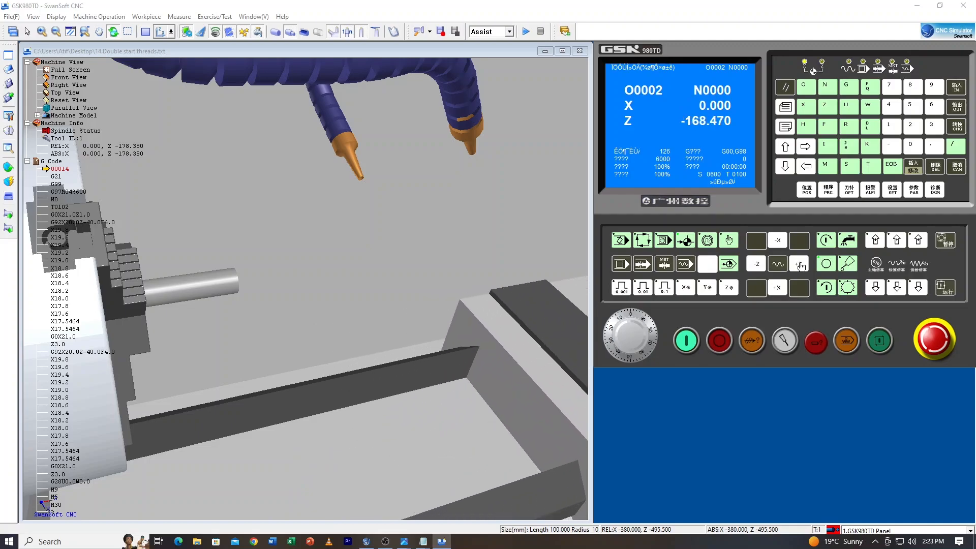
{"action": "scroll", "coordinate": [355, 264], "scroll_direction": "down", "scroll_amount": 5}
{"action": "left_click_drag", "start_coordinate": [355, 263], "coordinate": [343, 287]}
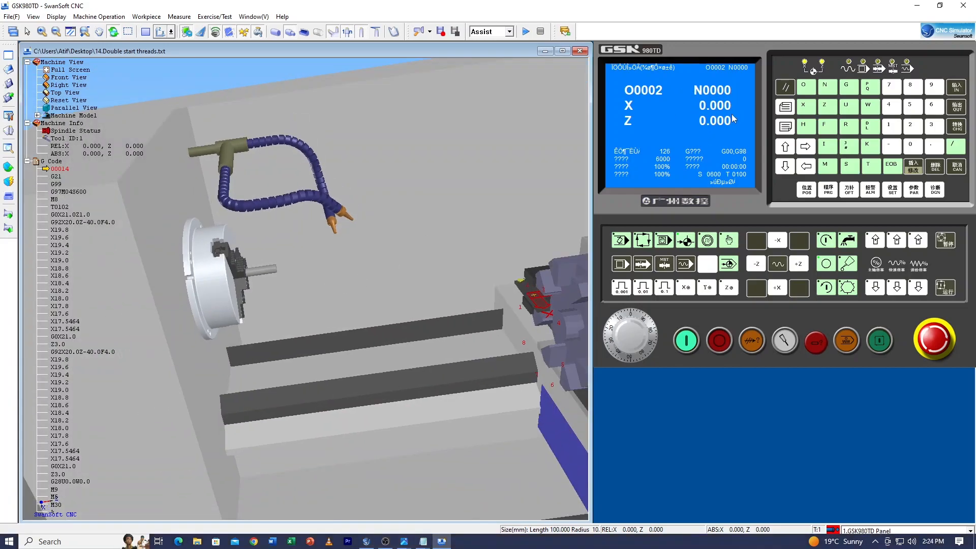
{"action": "scroll", "coordinate": [275, 242], "scroll_direction": "down", "scroll_amount": 3}
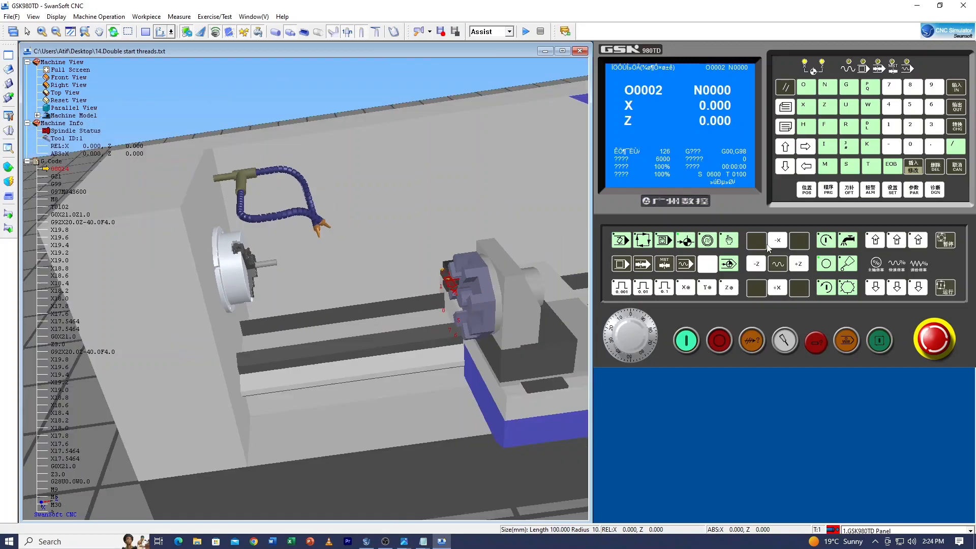
Close the lathe's safety door in front of the chuck and turret
{"action": "left_click_drag", "start_coordinate": [320, 300], "coordinate": [267, 281]}
{"action": "scroll", "coordinate": [498, 279], "scroll_direction": "up", "scroll_amount": 2}
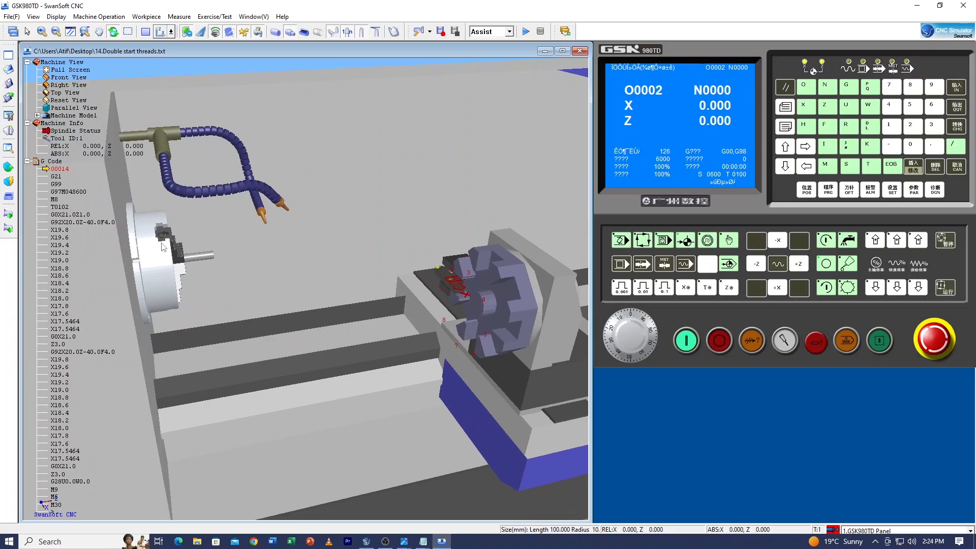
{"action": "scroll", "coordinate": [203, 257], "scroll_direction": "up", "scroll_amount": 2}
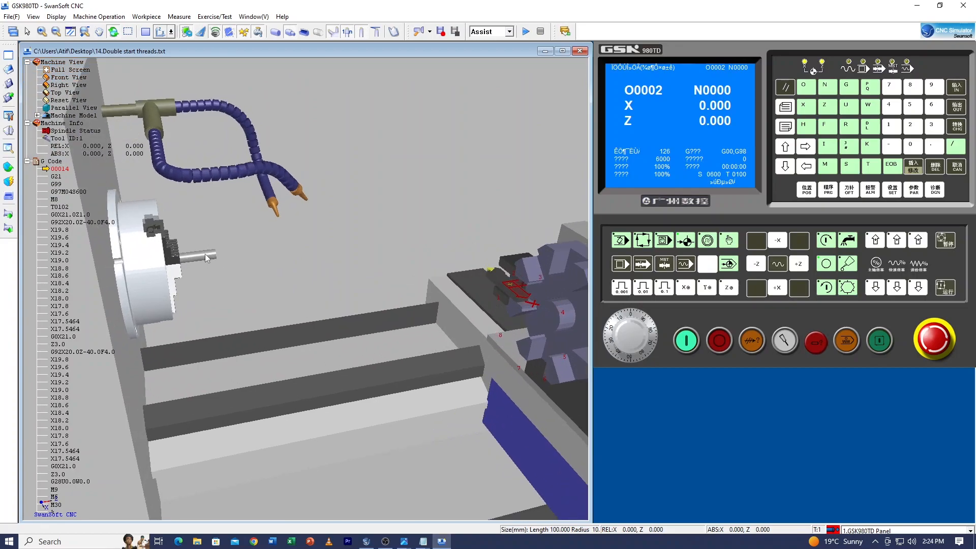
{"action": "scroll", "coordinate": [197, 264], "scroll_direction": "down", "scroll_amount": 4}
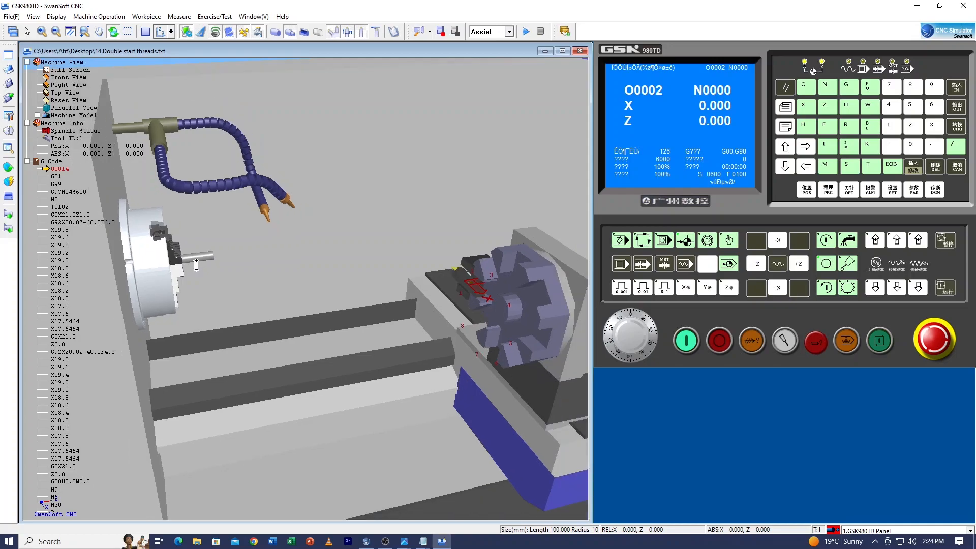
{"action": "left_click", "coordinate": [10, 196]}
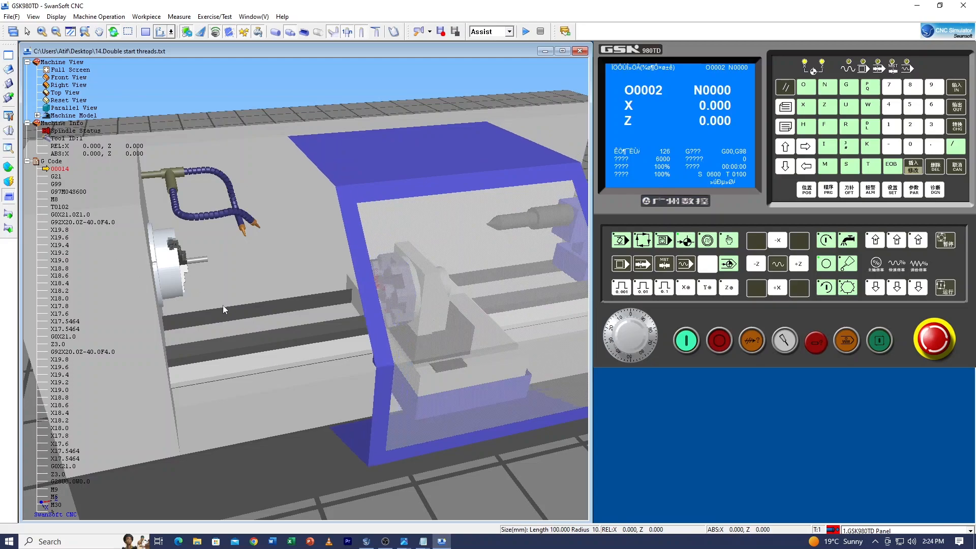
{"action": "left_click_drag", "start_coordinate": [337, 399], "coordinate": [136, 342]}
{"action": "scroll", "coordinate": [206, 288], "scroll_direction": "up", "scroll_amount": 4}
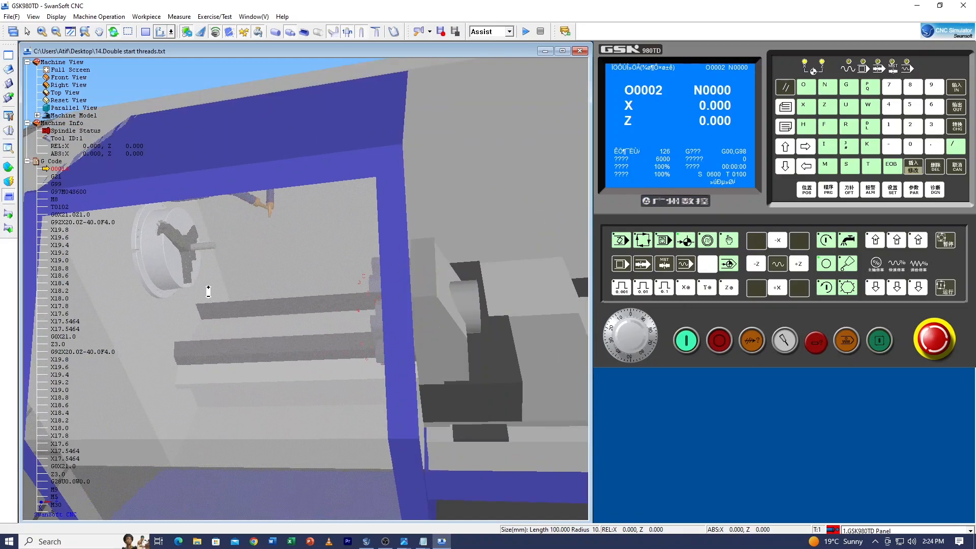
{"action": "left_click_drag", "start_coordinate": [202, 258], "coordinate": [270, 246]}
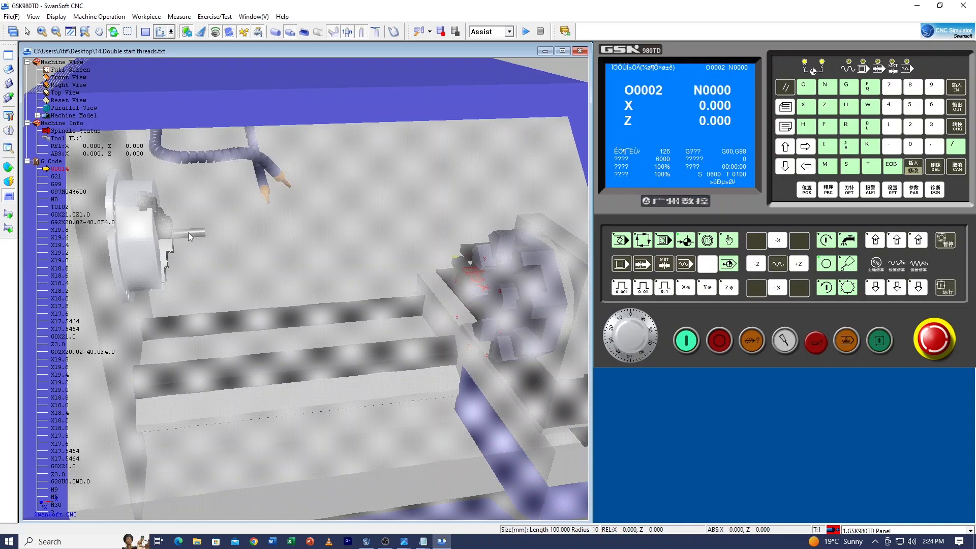
Switch the machine display to the two-dimensional view showing the chuck, workpiece and threading tool
{"action": "left_click", "coordinate": [146, 32]}
{"action": "scroll", "coordinate": [113, 320], "scroll_direction": "down", "scroll_amount": 2}
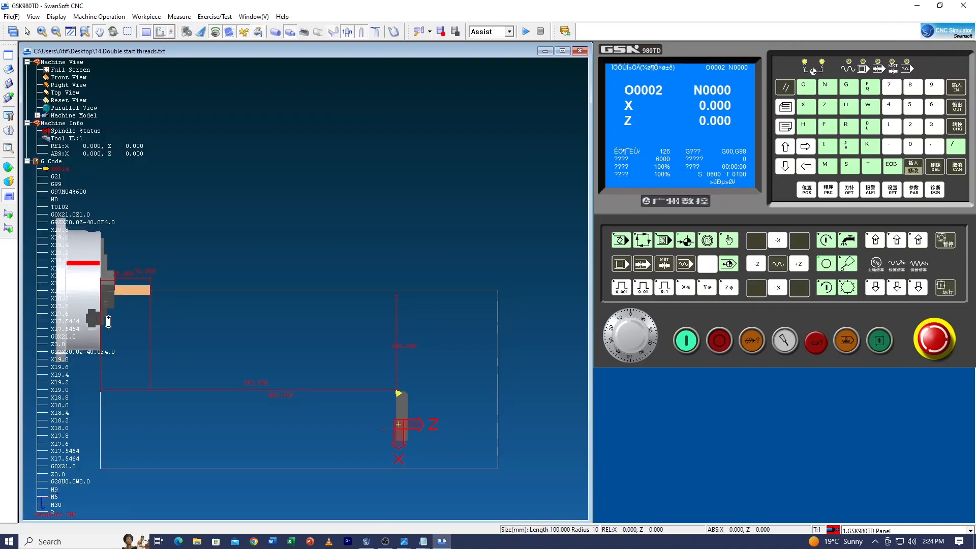
{"action": "scroll", "coordinate": [118, 315], "scroll_direction": "up", "scroll_amount": 4}
{"action": "scroll", "coordinate": [207, 324], "scroll_direction": "down", "scroll_amount": 5}
{"action": "scroll", "coordinate": [134, 304], "scroll_direction": "up", "scroll_amount": 3}
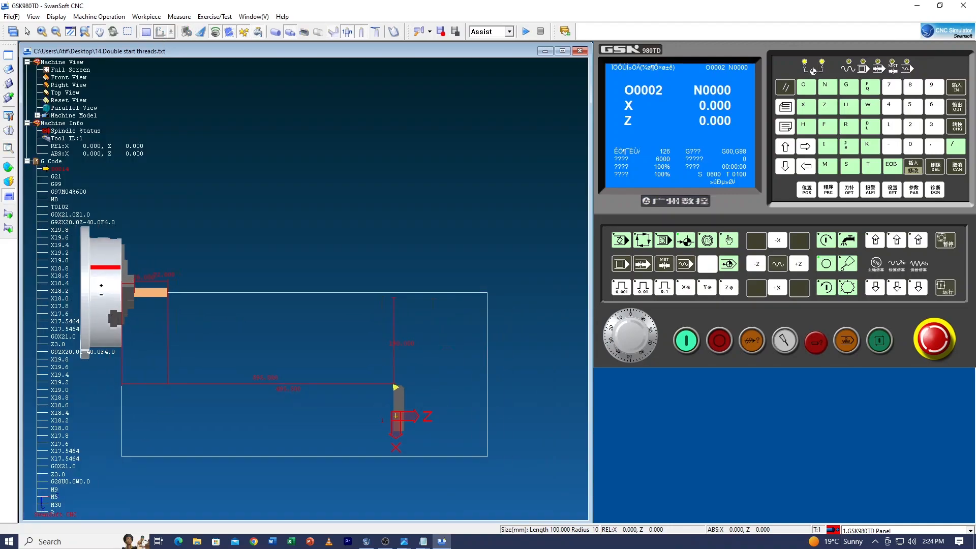
{"action": "scroll", "coordinate": [134, 304], "scroll_direction": "down", "scroll_amount": 1}
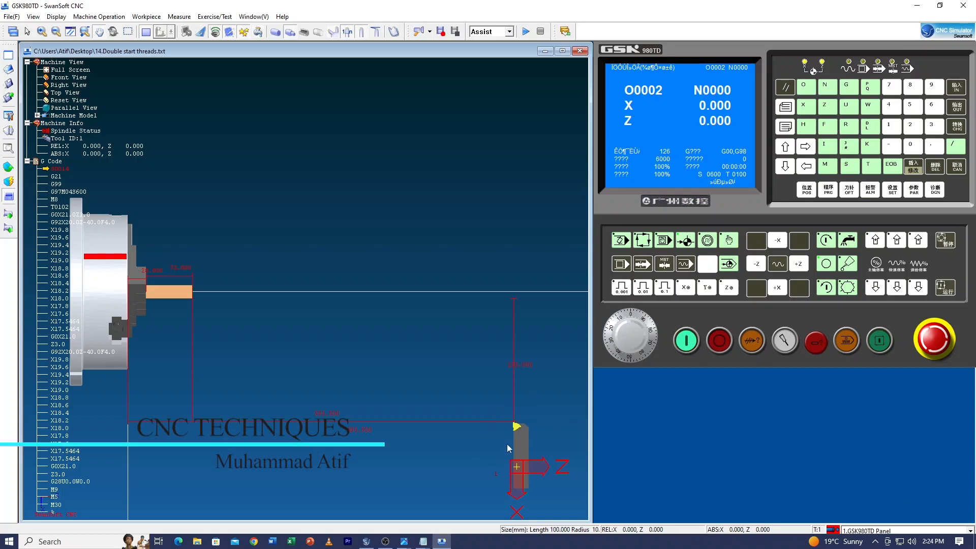
Set the controller to automatic mode, start the double-start threading program and follow the cutting passes up close until it ends
{"action": "left_click", "coordinate": [641, 243]}
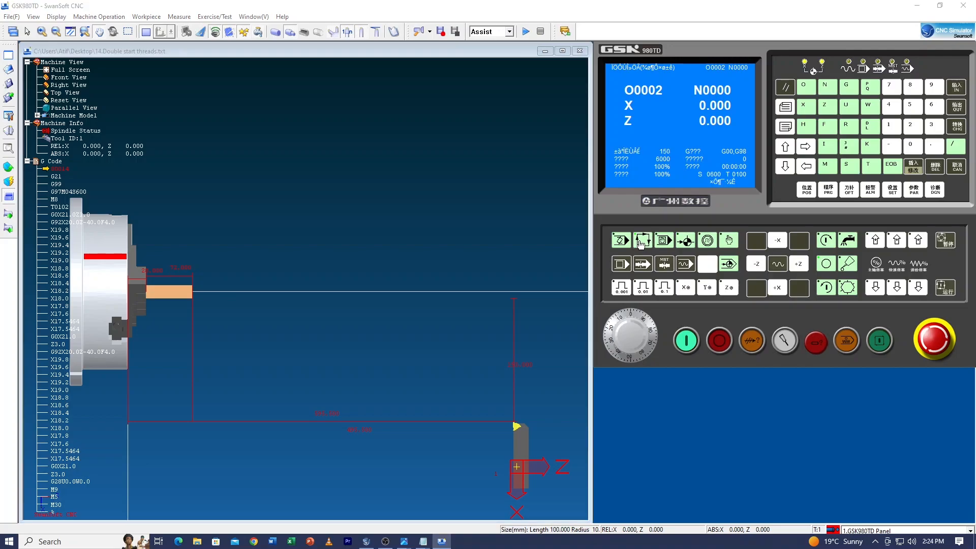
{"action": "left_click", "coordinate": [879, 344]}
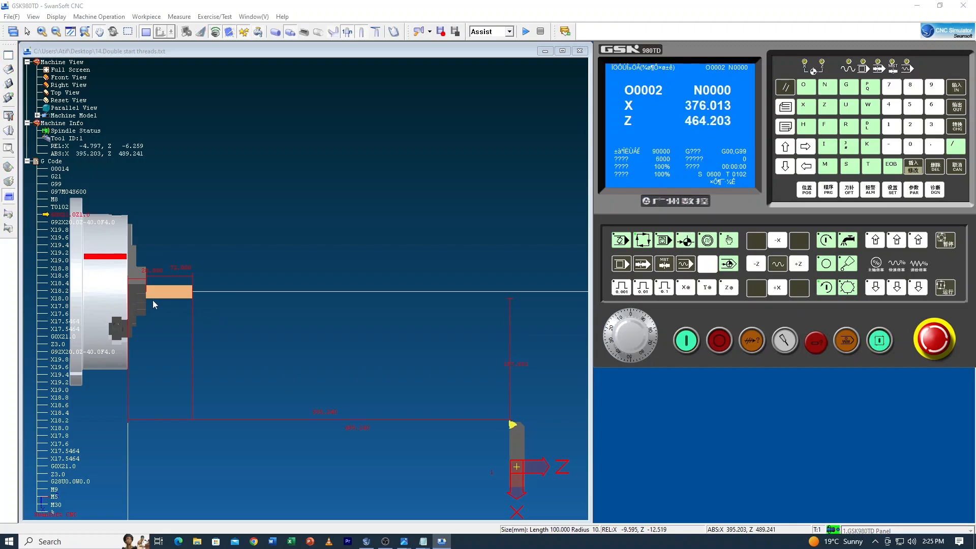
{"action": "scroll", "coordinate": [155, 301], "scroll_direction": "up", "scroll_amount": 6}
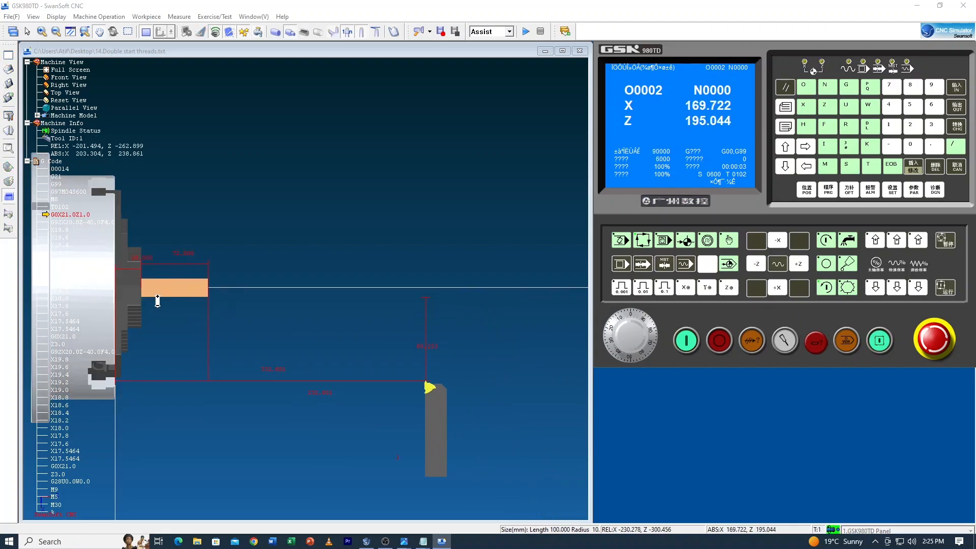
{"action": "scroll", "coordinate": [160, 298], "scroll_direction": "up", "scroll_amount": 3}
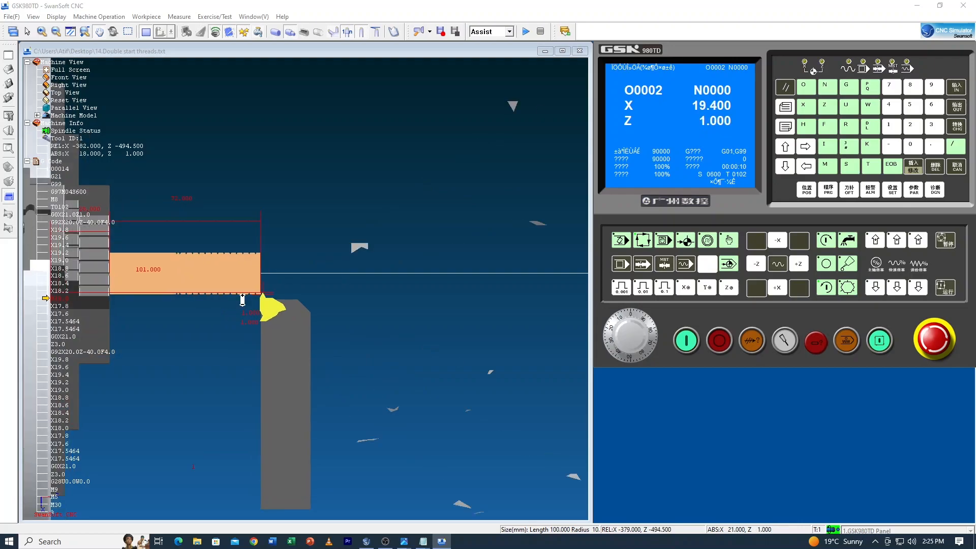
{"action": "scroll", "coordinate": [242, 299], "scroll_direction": "up", "scroll_amount": 2}
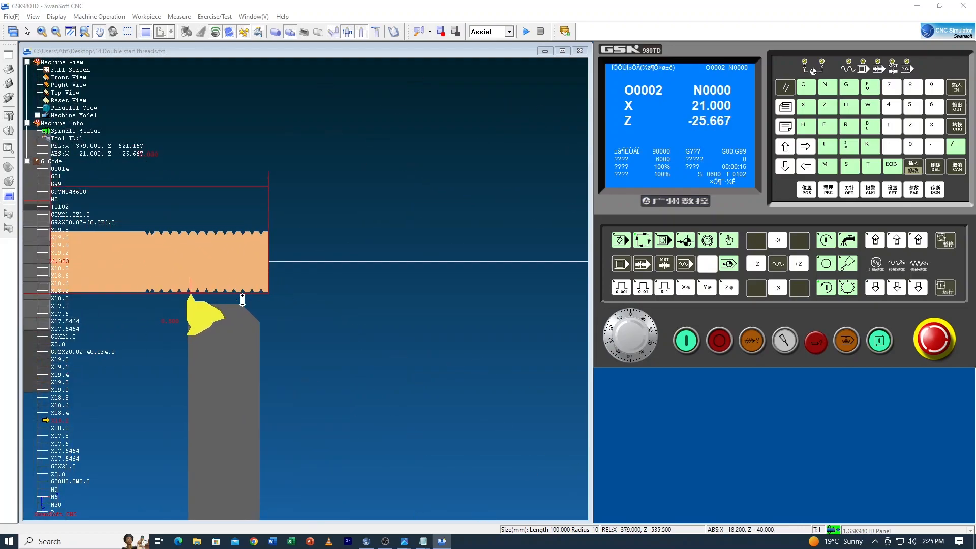
{"action": "scroll", "coordinate": [242, 300], "scroll_direction": "up", "scroll_amount": 1}
{"action": "scroll", "coordinate": [243, 300], "scroll_direction": "up", "scroll_amount": 3}
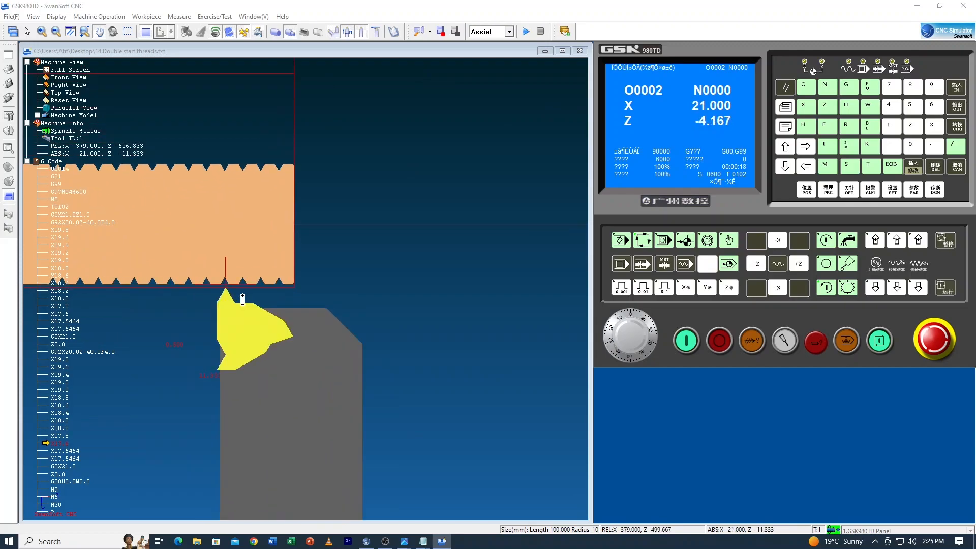
{"action": "scroll", "coordinate": [243, 300], "scroll_direction": "up", "scroll_amount": 1}
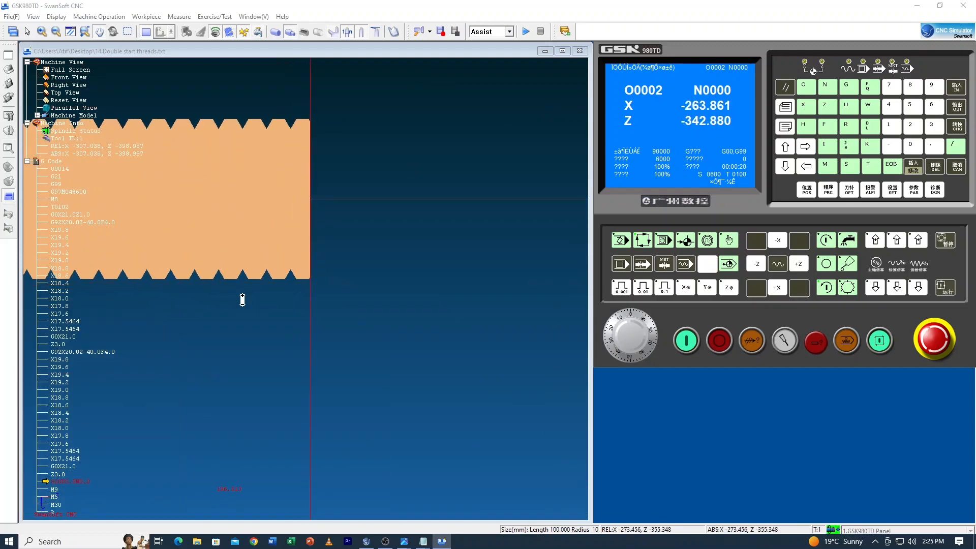
{"action": "scroll", "coordinate": [242, 300], "scroll_direction": "down", "scroll_amount": 1}
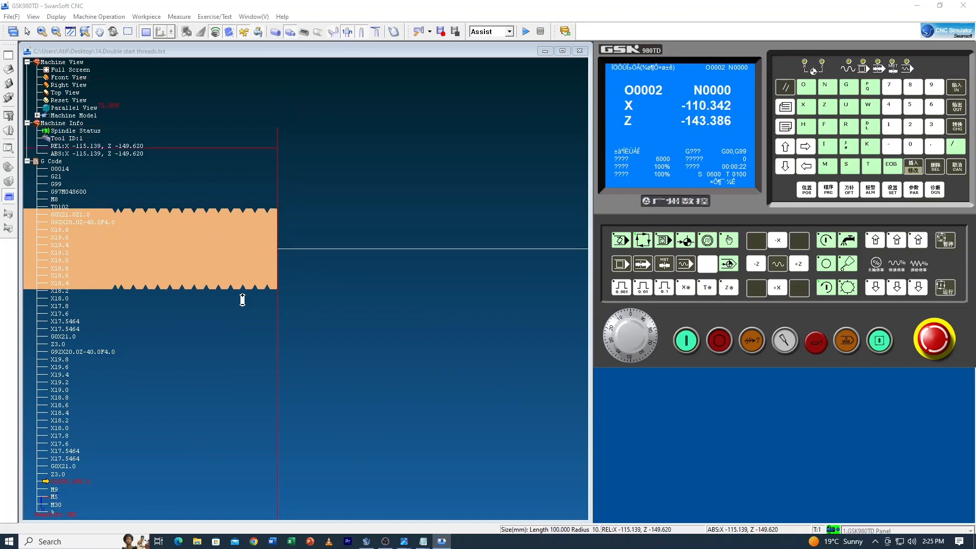
{"action": "scroll", "coordinate": [242, 303], "scroll_direction": "down", "scroll_amount": 3}
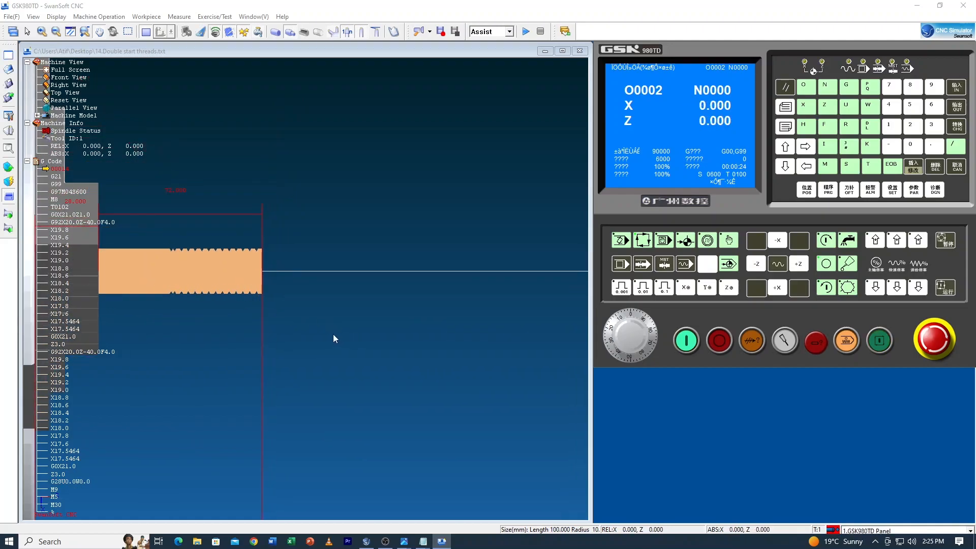
Return to the three-dimensional machine view and examine the machined thread on the workpiece from close up and from a distance
{"action": "left_click", "coordinate": [296, 334]}
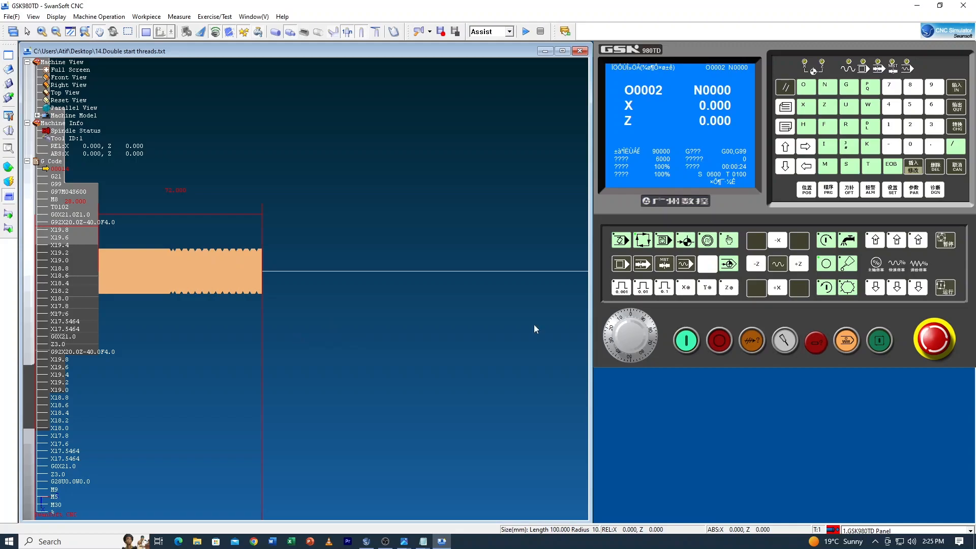
{"action": "left_click", "coordinate": [145, 32]}
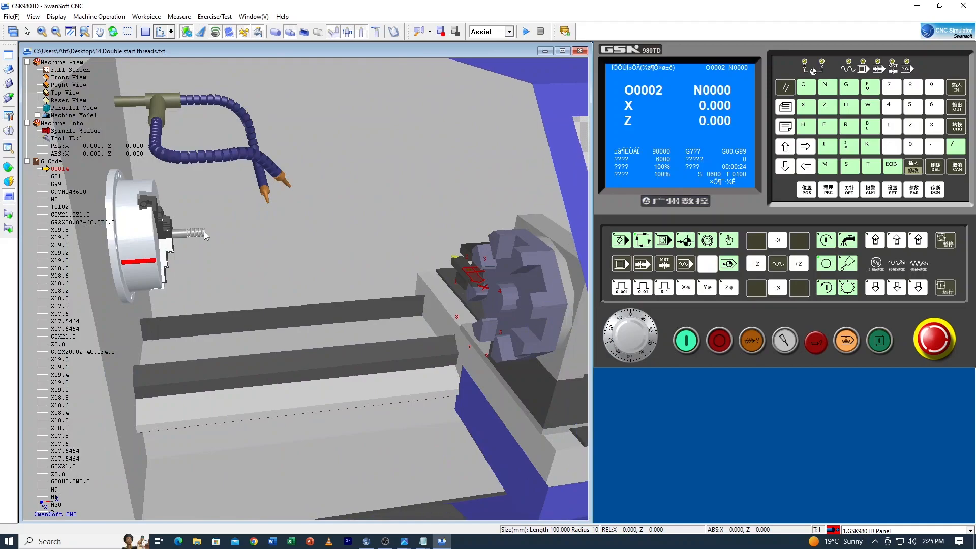
{"action": "scroll", "coordinate": [191, 235], "scroll_direction": "up", "scroll_amount": 10}
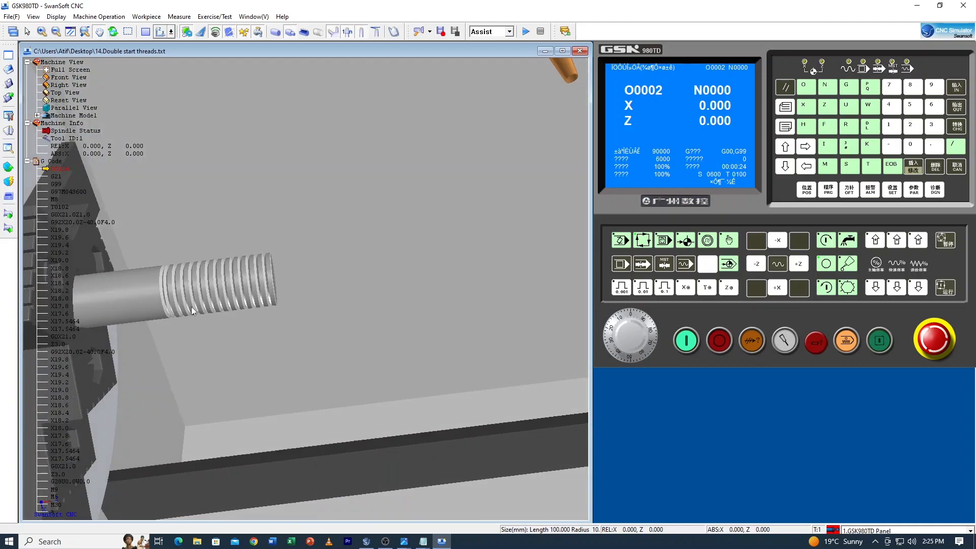
{"action": "scroll", "coordinate": [259, 276], "scroll_direction": "up", "scroll_amount": 8}
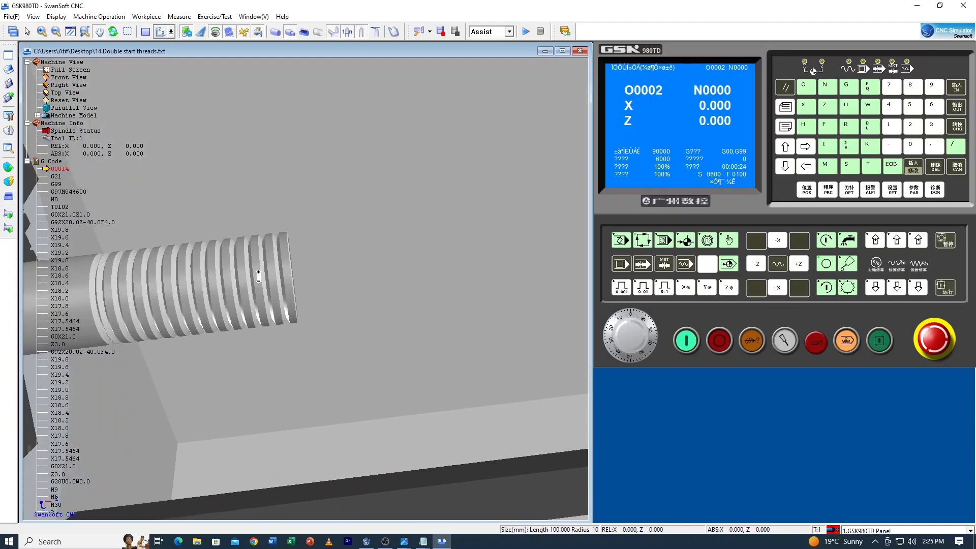
{"action": "scroll", "coordinate": [258, 276], "scroll_direction": "up", "scroll_amount": 8}
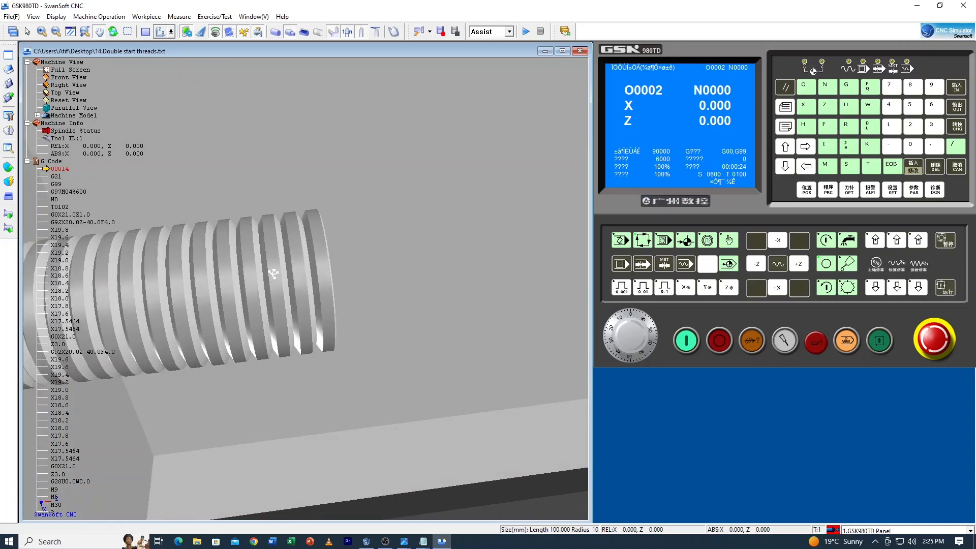
{"action": "scroll", "coordinate": [297, 268], "scroll_direction": "down", "scroll_amount": 15}
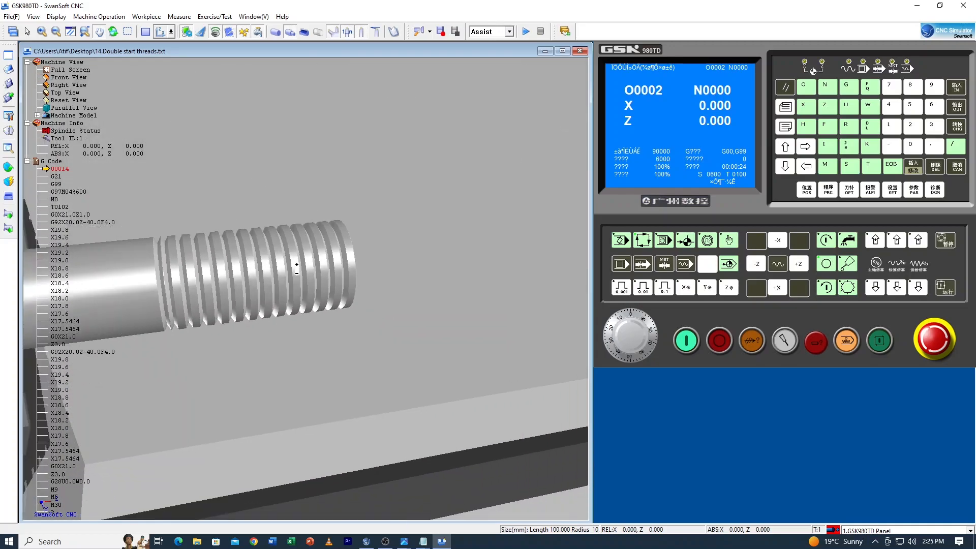
{"action": "scroll", "coordinate": [270, 306], "scroll_direction": "up", "scroll_amount": 3}
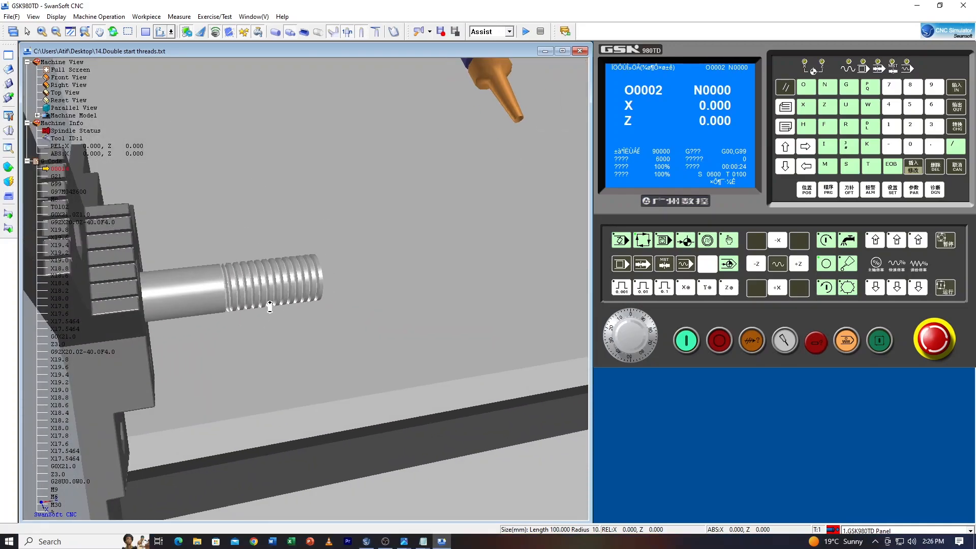
{"action": "scroll", "coordinate": [270, 306], "scroll_direction": "down", "scroll_amount": 3}
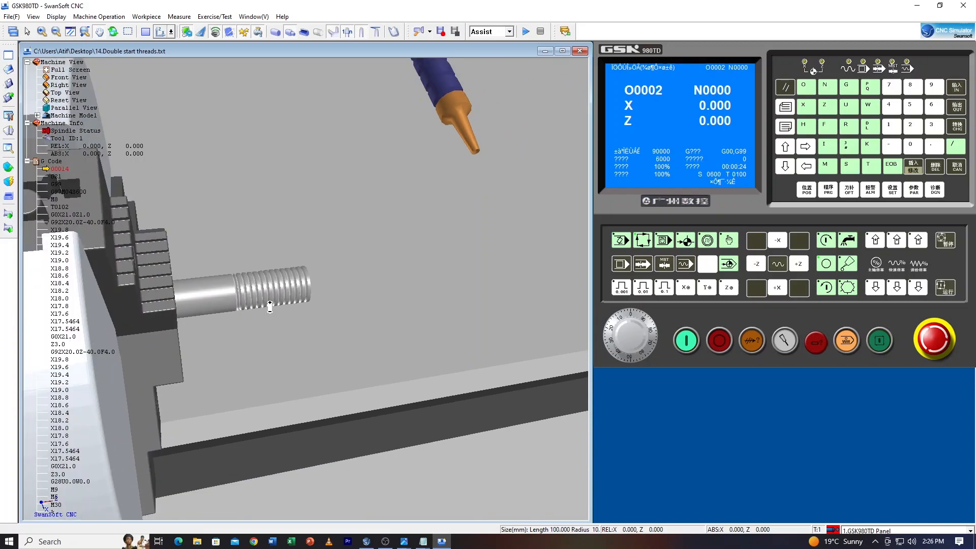
{"action": "scroll", "coordinate": [270, 306], "scroll_direction": "down", "scroll_amount": 4}
{"action": "middle_click_drag", "start_coordinate": [270, 306], "coordinate": [277, 301]}
{"action": "scroll", "coordinate": [277, 299], "scroll_direction": "up", "scroll_amount": 4}
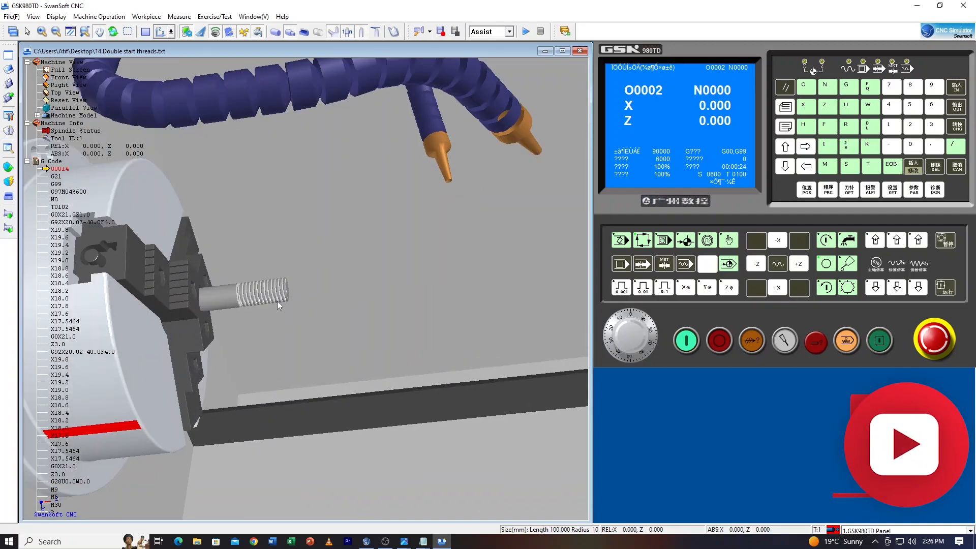
{"action": "scroll", "coordinate": [278, 298], "scroll_direction": "up", "scroll_amount": 3}
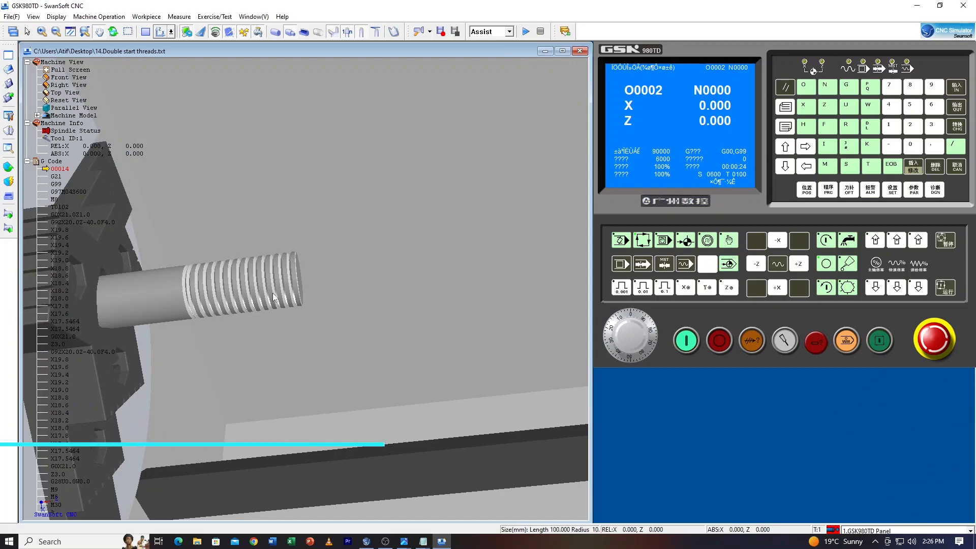
{"action": "scroll", "coordinate": [274, 295], "scroll_direction": "down", "scroll_amount": 5}
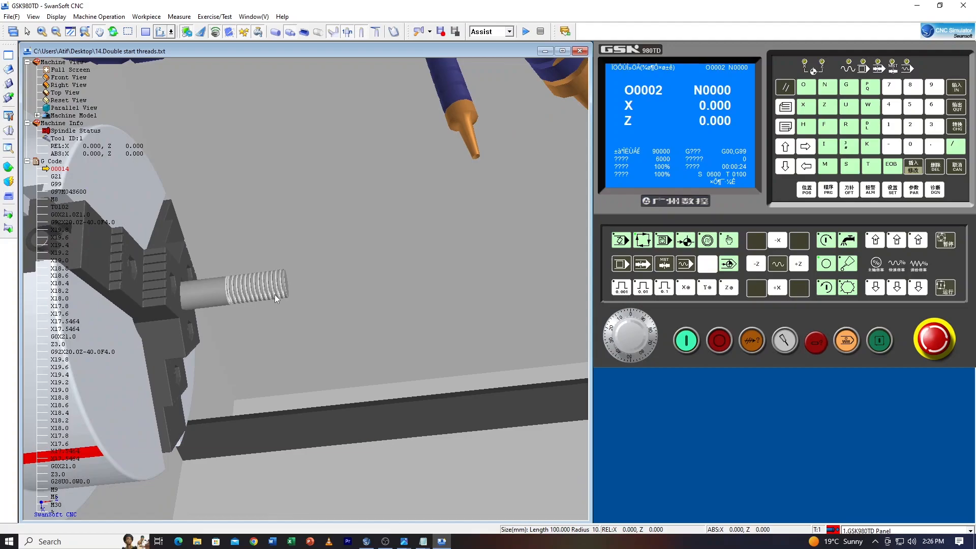
{"action": "scroll", "coordinate": [274, 294], "scroll_direction": "up", "scroll_amount": 2}
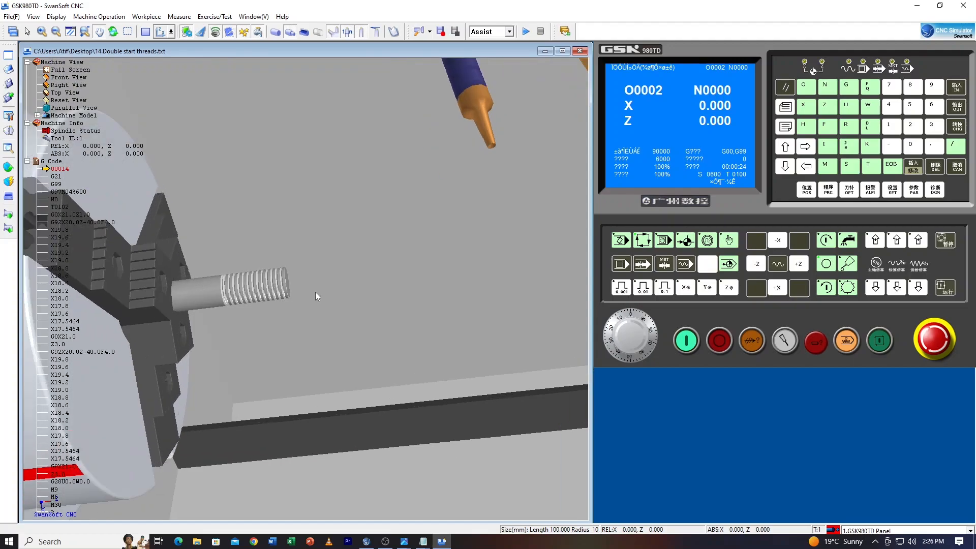
{"action": "scroll", "coordinate": [350, 310], "scroll_direction": "down", "scroll_amount": 5}
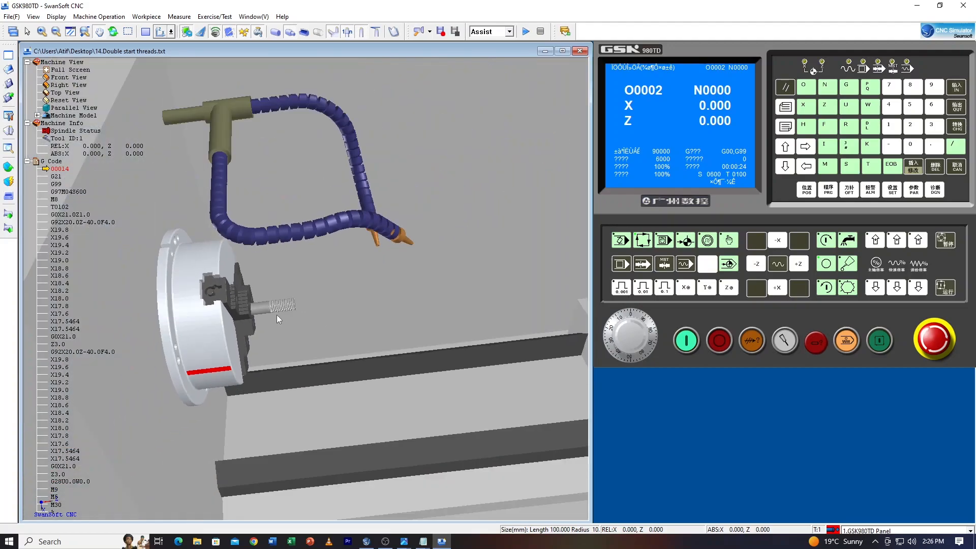
{"action": "scroll", "coordinate": [276, 315], "scroll_direction": "down", "scroll_amount": 1}
{"action": "scroll", "coordinate": [294, 305], "scroll_direction": "down", "scroll_amount": 4}
{"action": "middle_click_drag", "start_coordinate": [390, 359], "coordinate": [457, 331]}
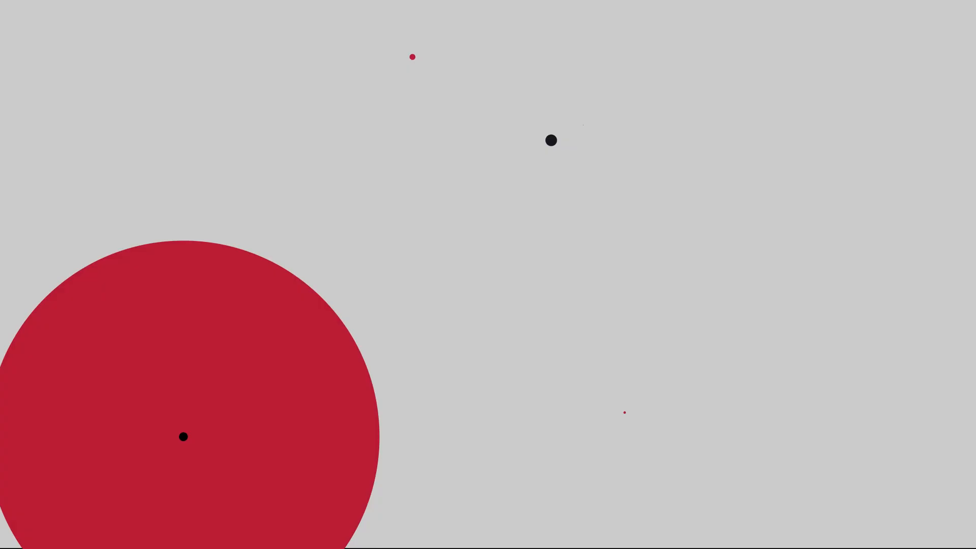